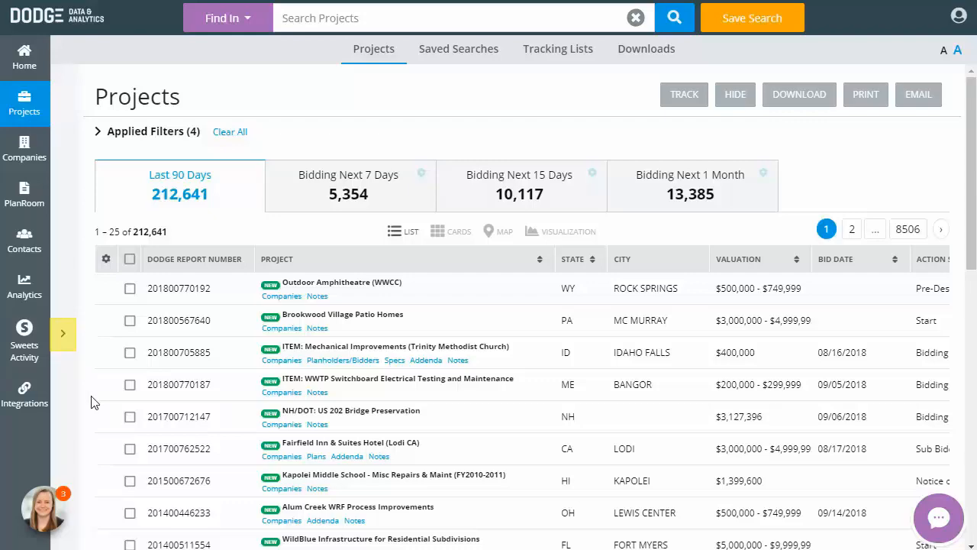
Open the filter sidebar and add California as a location filter through the full state list
left_click(64, 334)
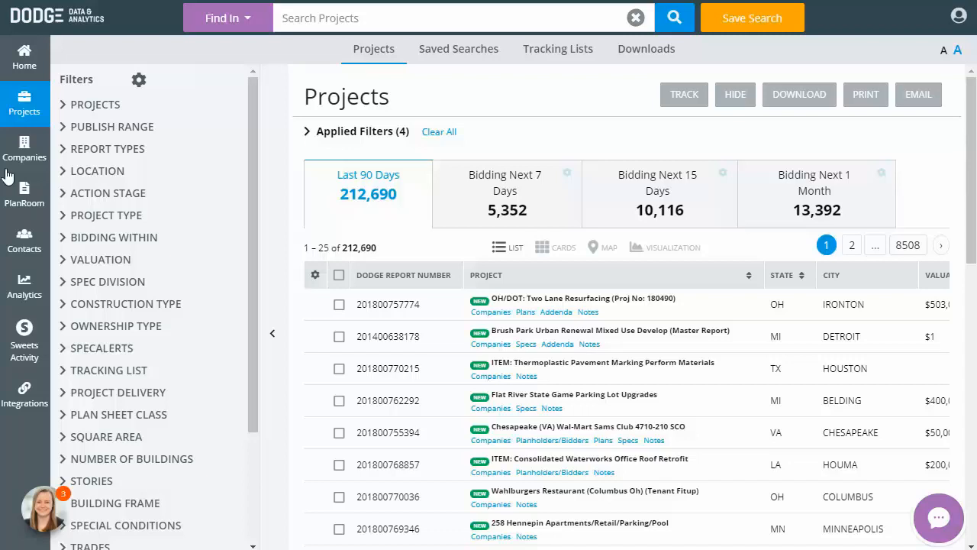
left_click(130, 176)
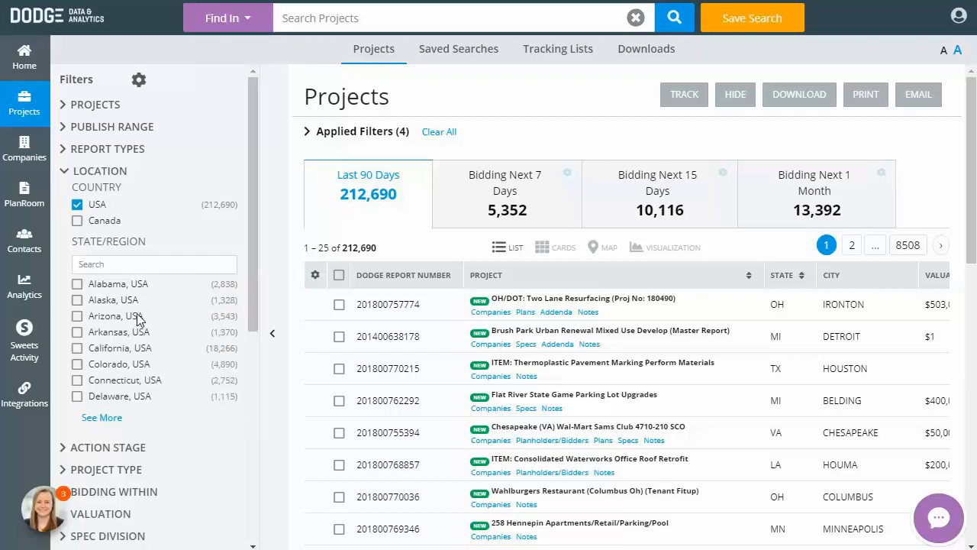
left_click(110, 418)
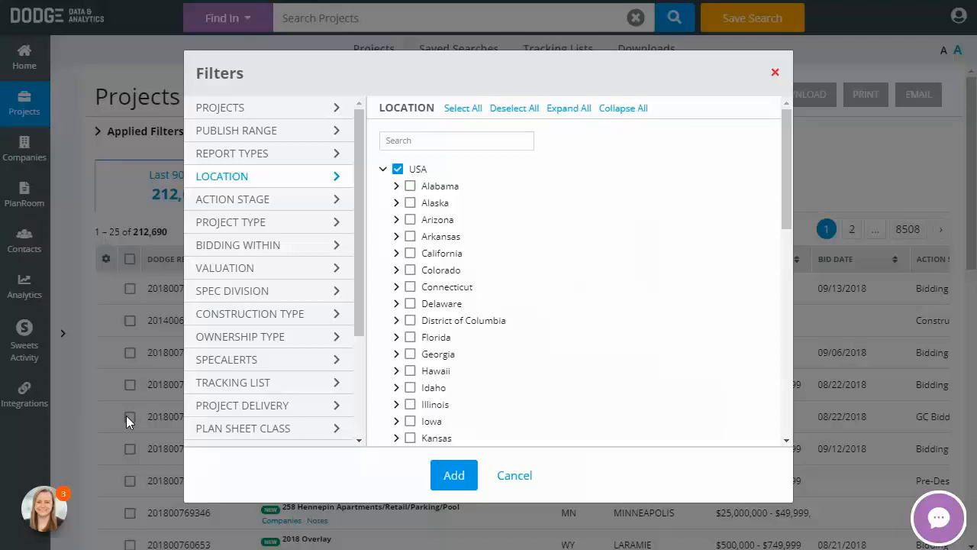
left_click(411, 254)
left_click(454, 474)
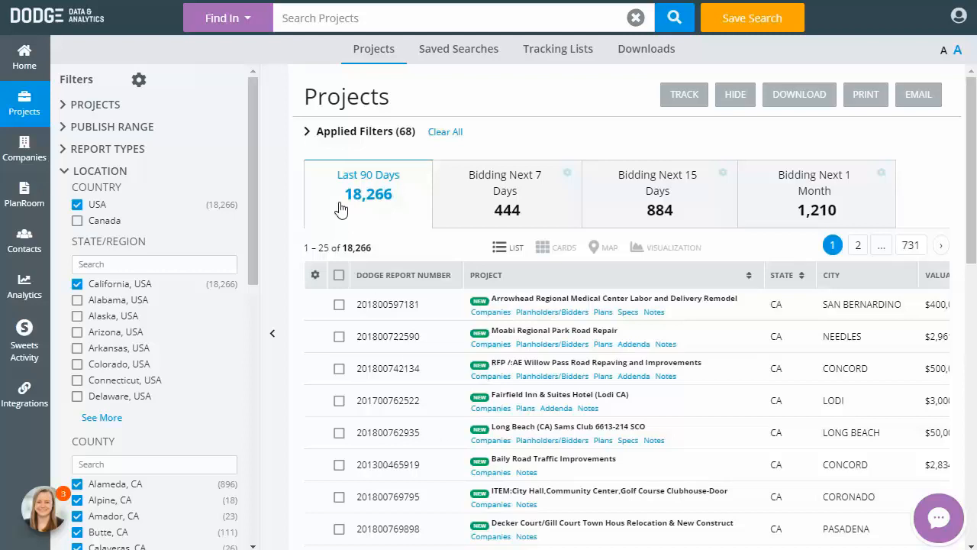
Expand the applied filters list and remove the California filter
left_click(337, 137)
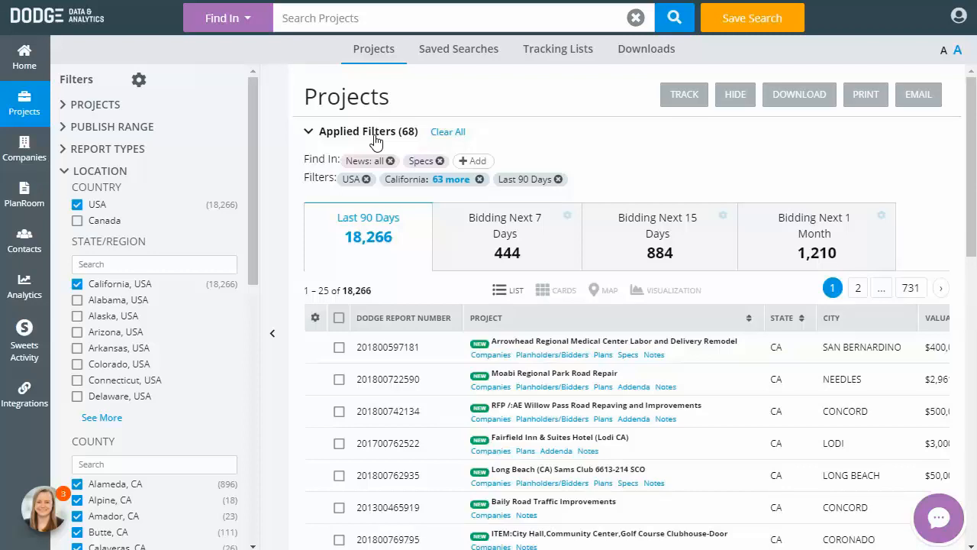
left_click(480, 179)
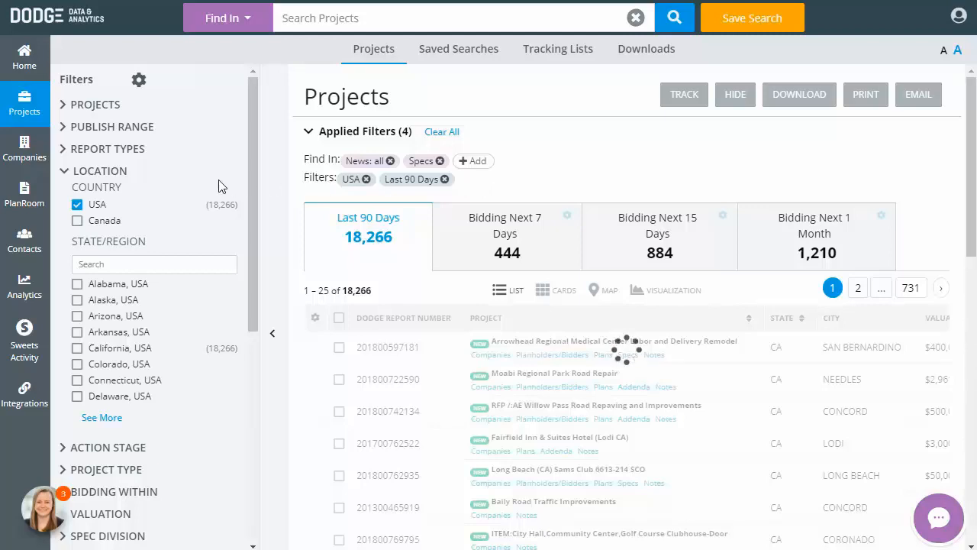
Filter by the Bidding/Negotiating action stage type with Bid Results, Gc Bidding, Bidding and Sub Bidding stages
left_click(136, 177)
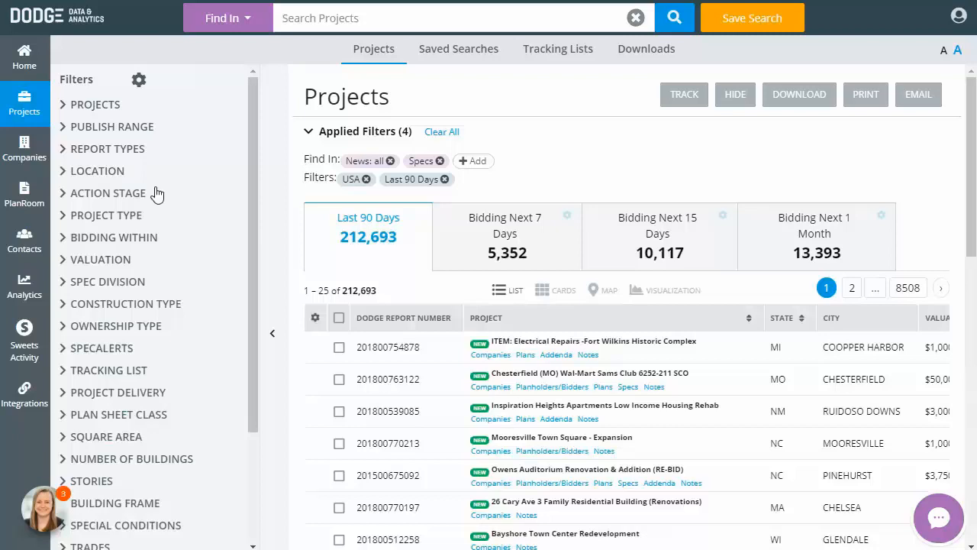
left_click(154, 196)
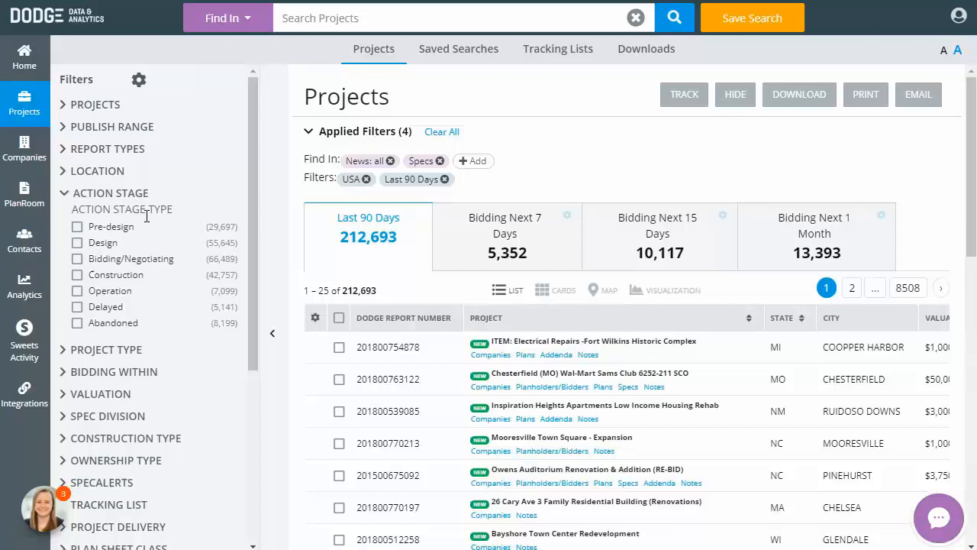
left_click(77, 259)
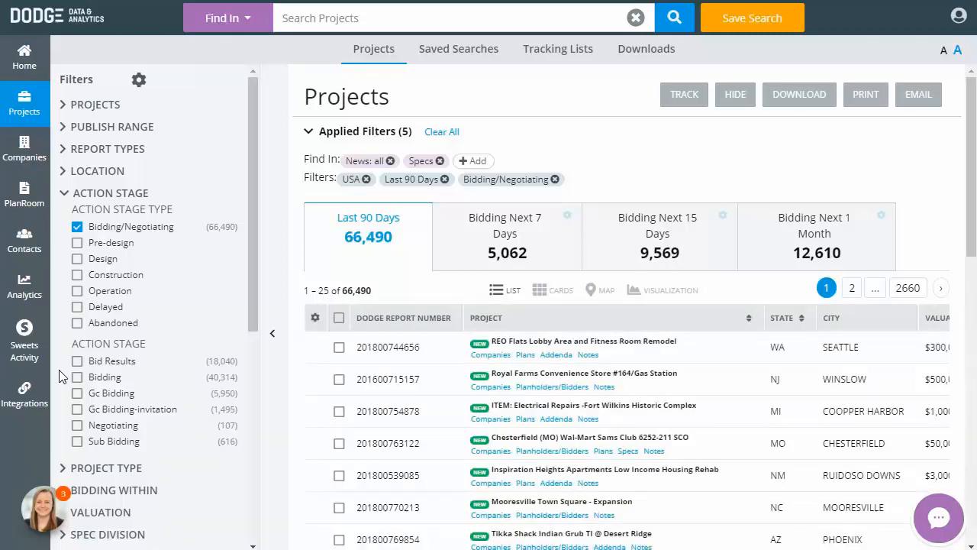
left_click(77, 361)
left_click(77, 394)
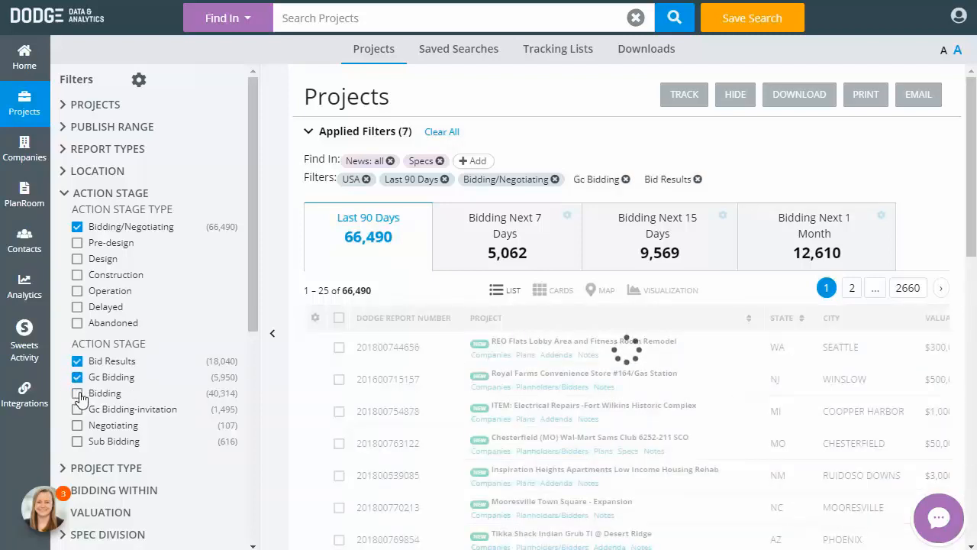
left_click(78, 394)
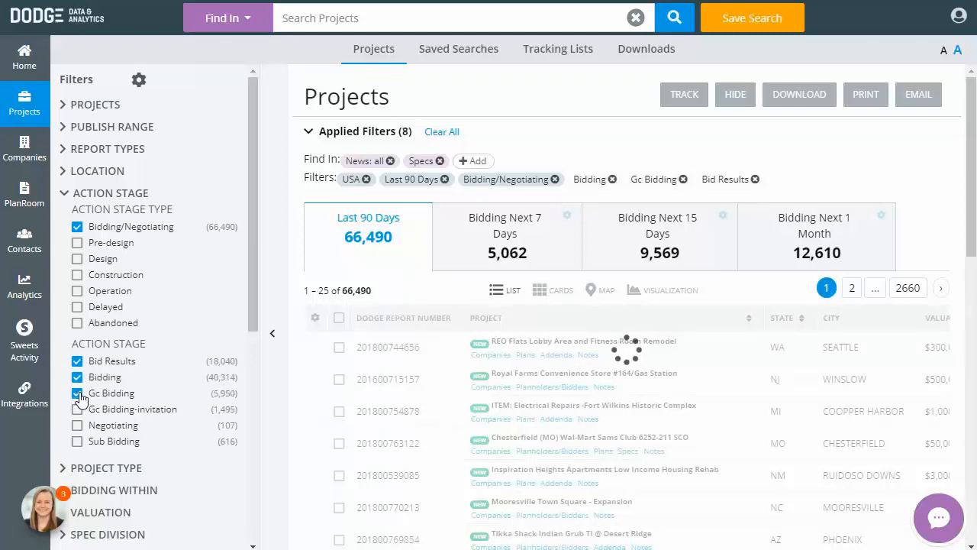
left_click(78, 442)
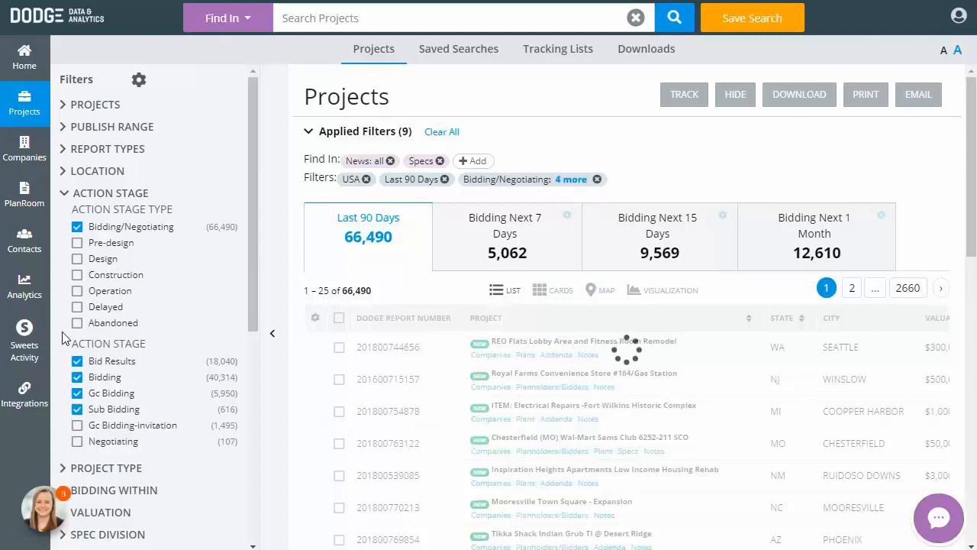
left_click(126, 197)
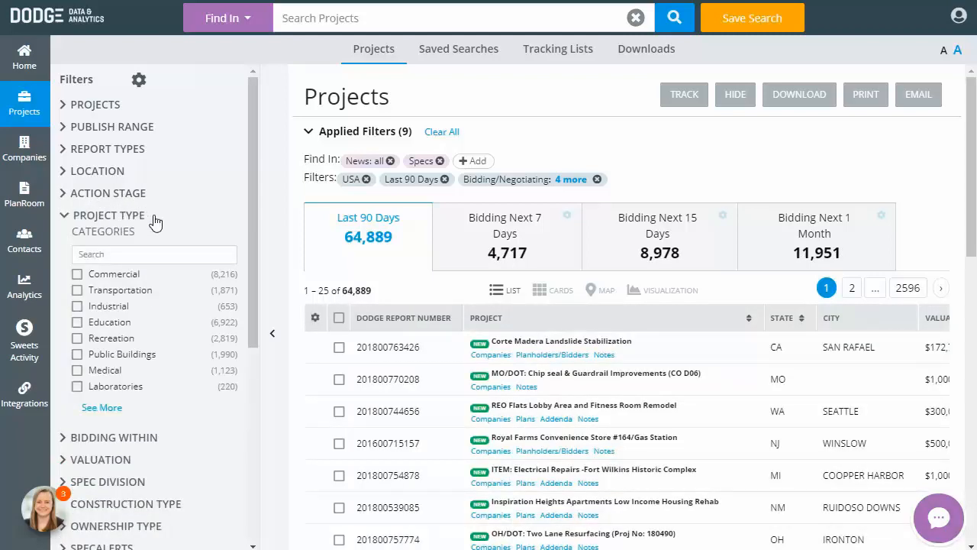
left_click(111, 411)
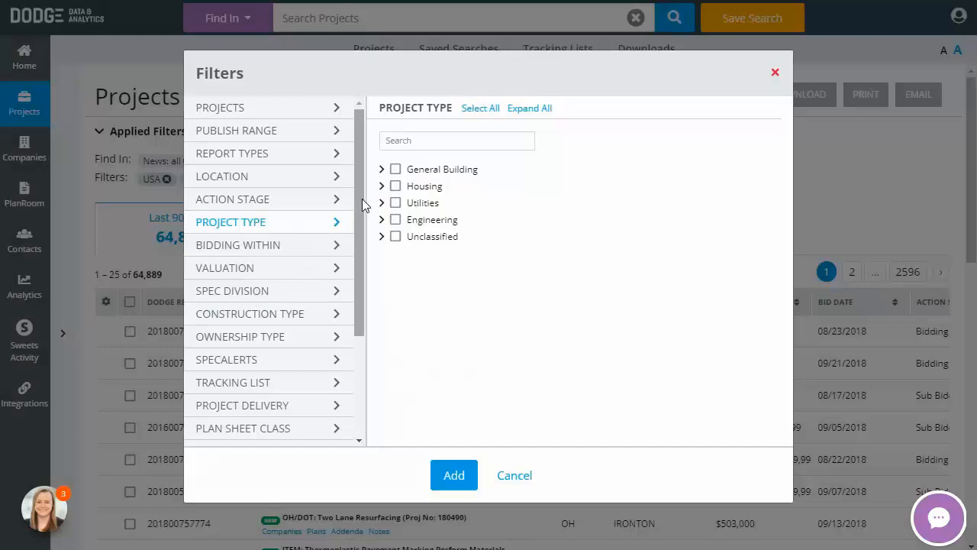
left_click(396, 171)
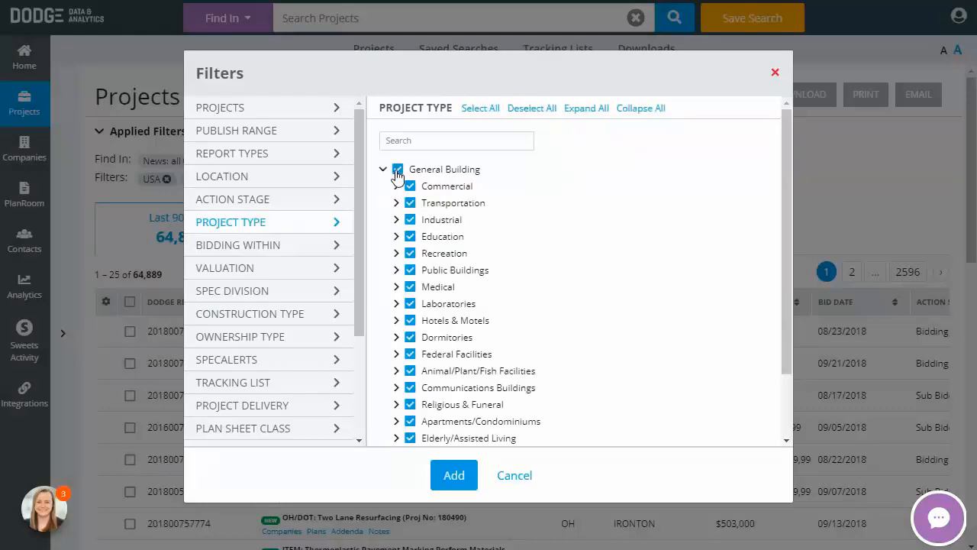
left_click(398, 171)
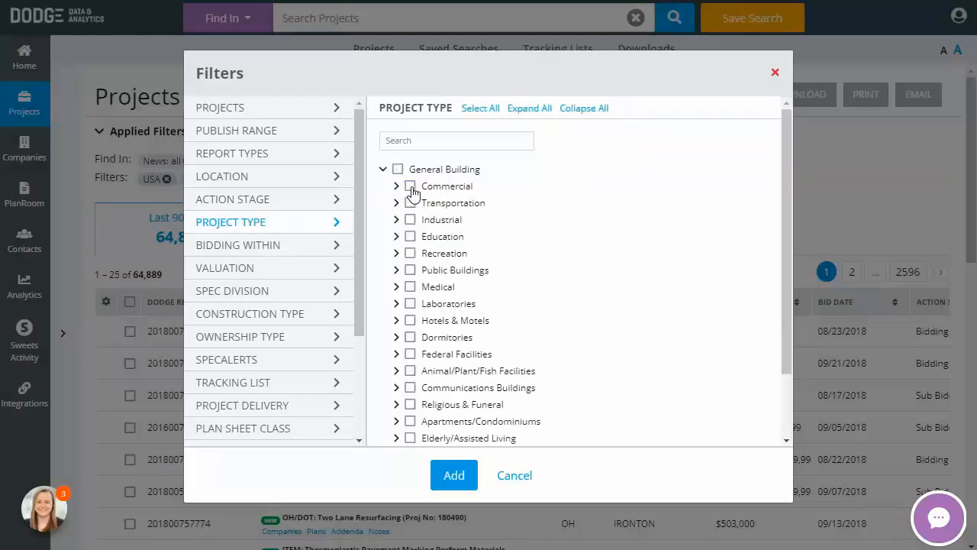
left_click(411, 187)
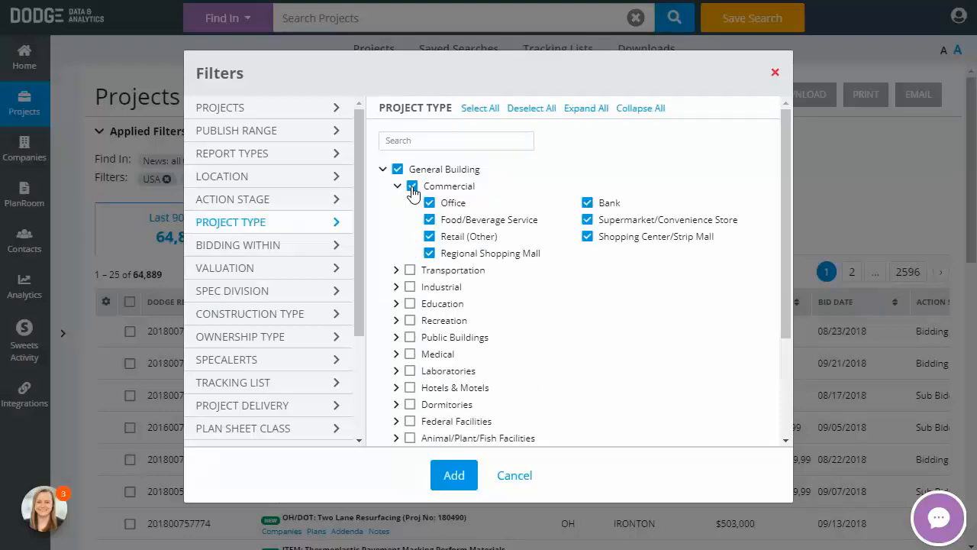
left_click(412, 187)
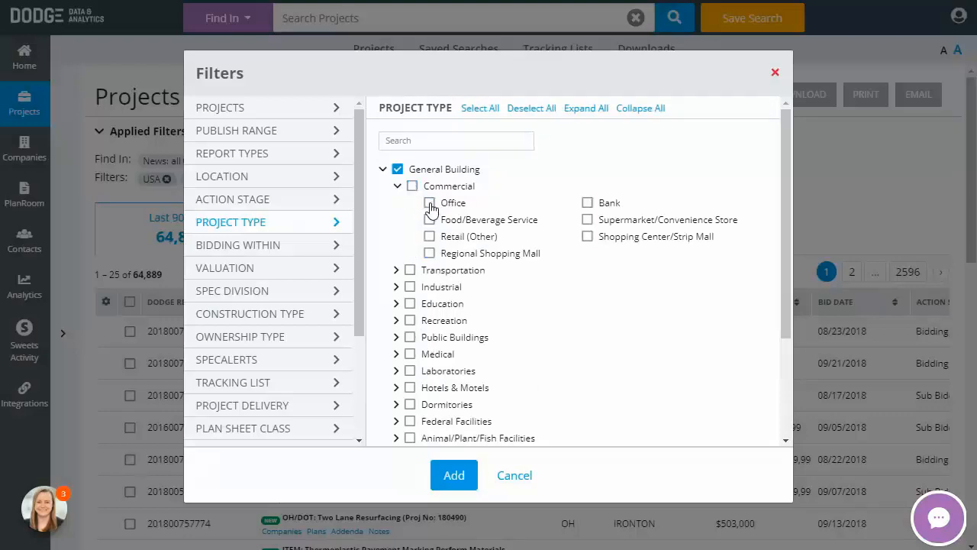
left_click(430, 203)
left_click(587, 203)
left_click(515, 476)
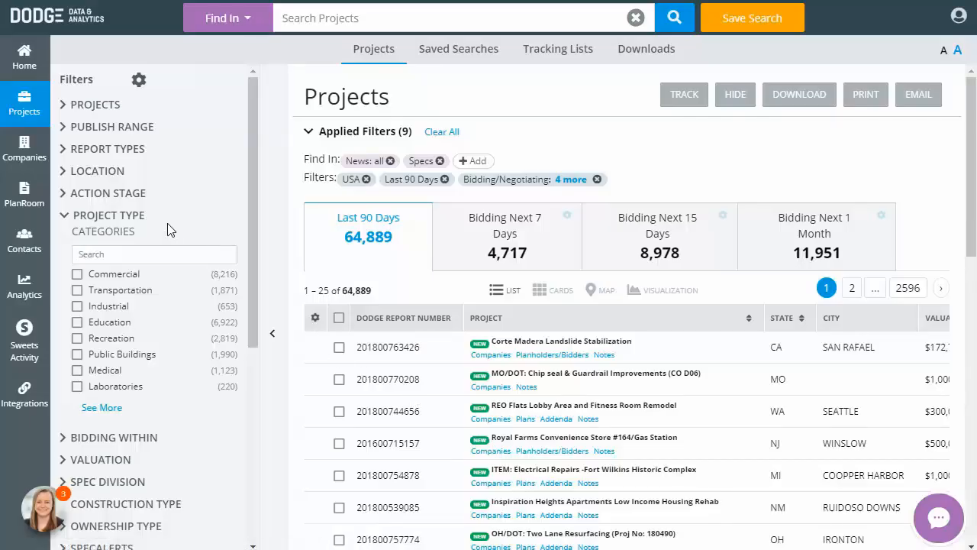
Open the filter settings to review which filter categories are shown, then close them
left_click(141, 220)
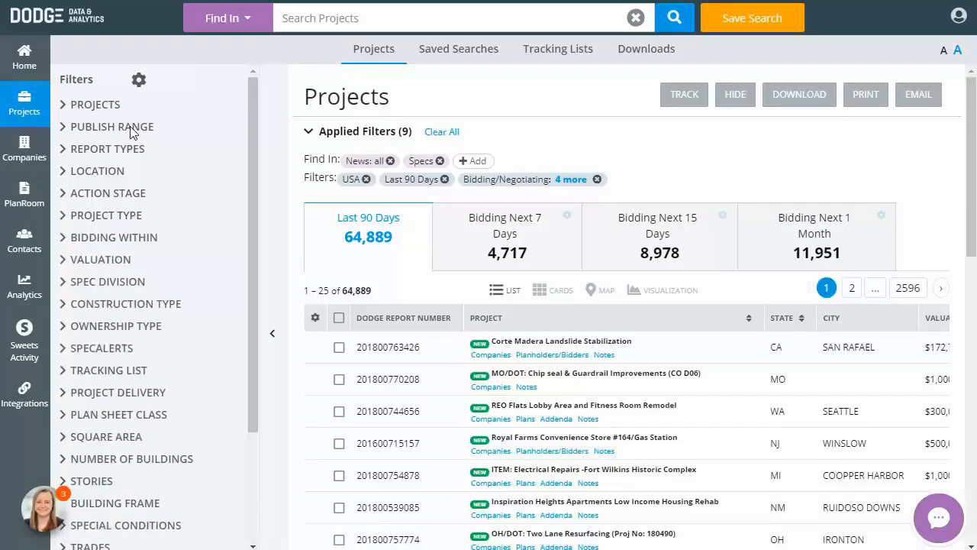
left_click(137, 81)
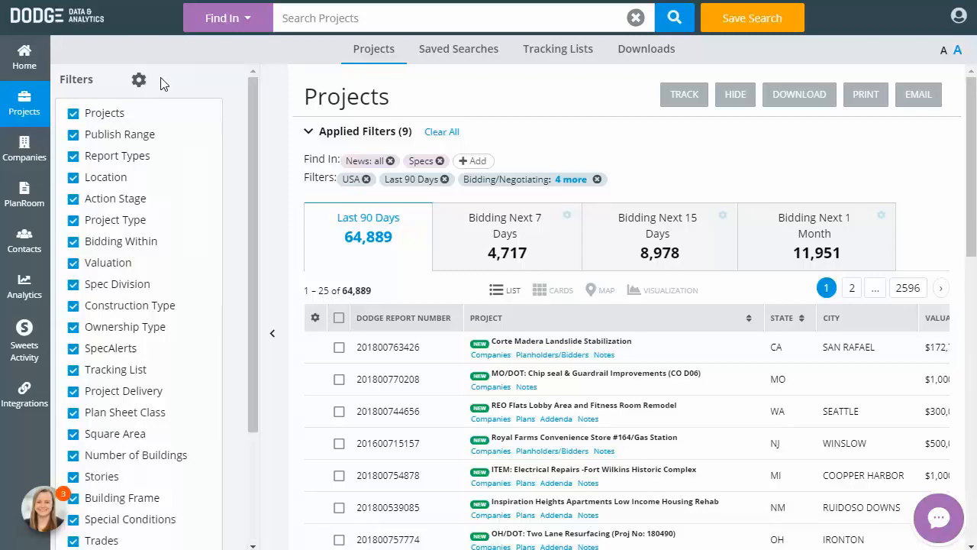
left_click(164, 84)
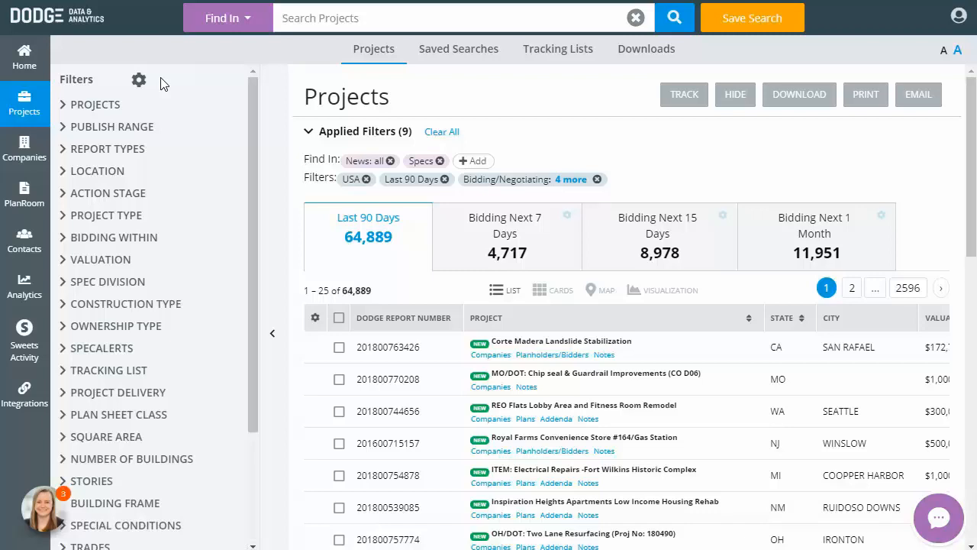
Clear all filters and add California as the location filter again
left_click(453, 138)
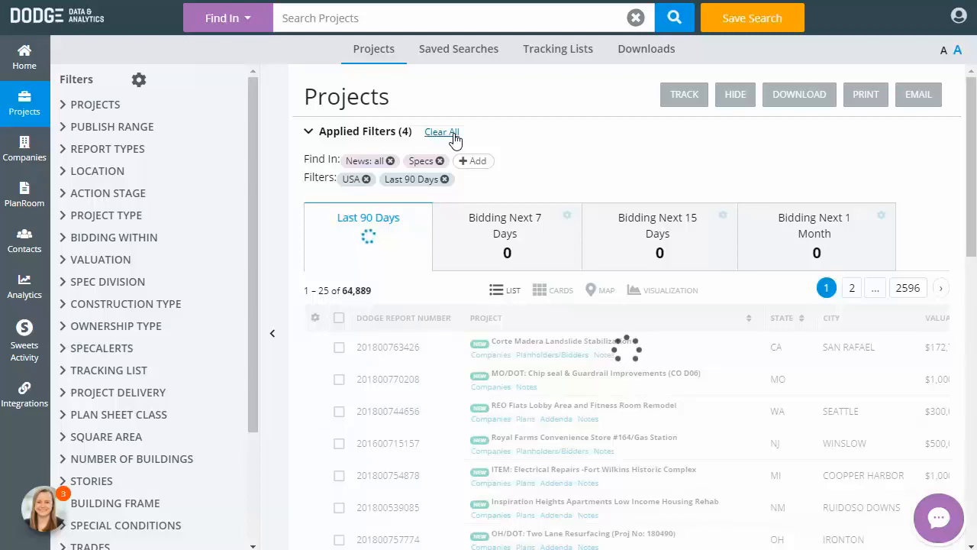
left_click(129, 175)
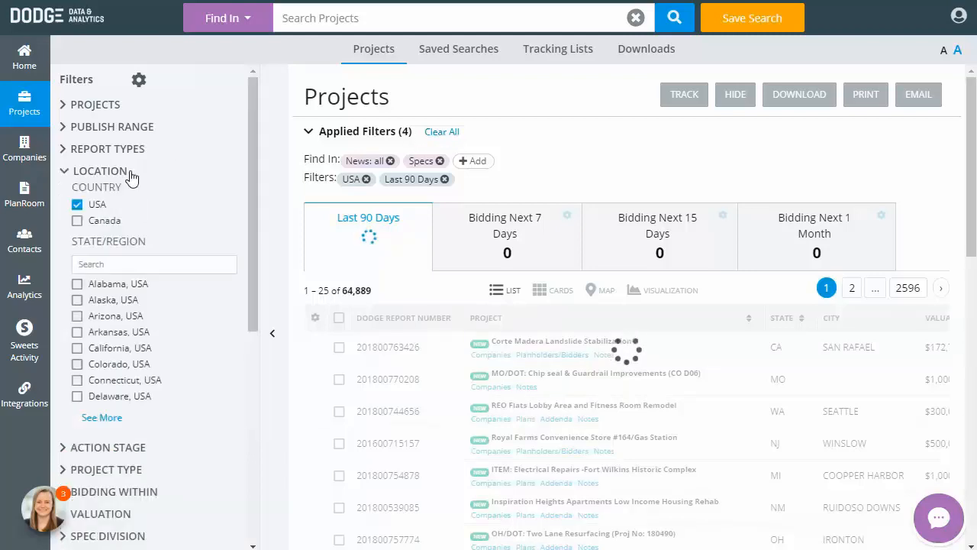
left_click(98, 418)
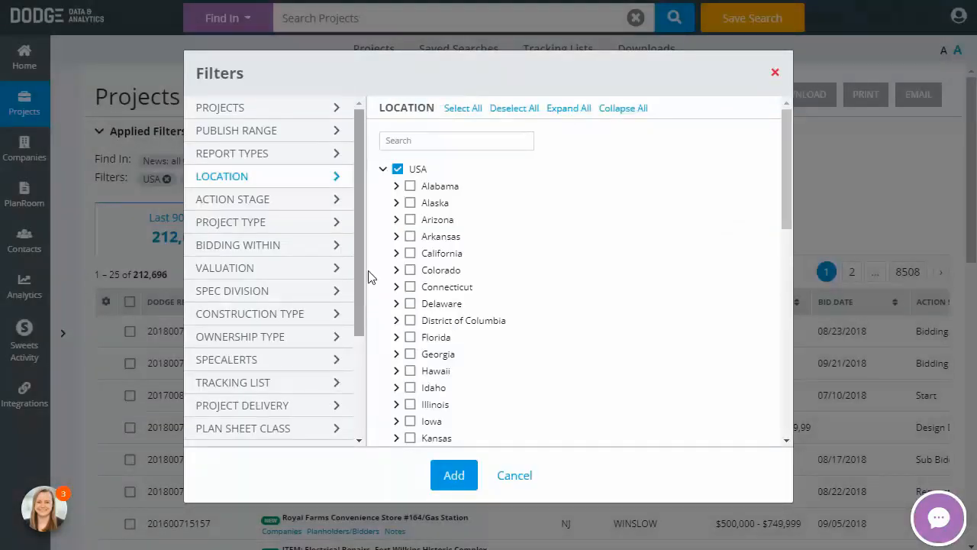
left_click(411, 253)
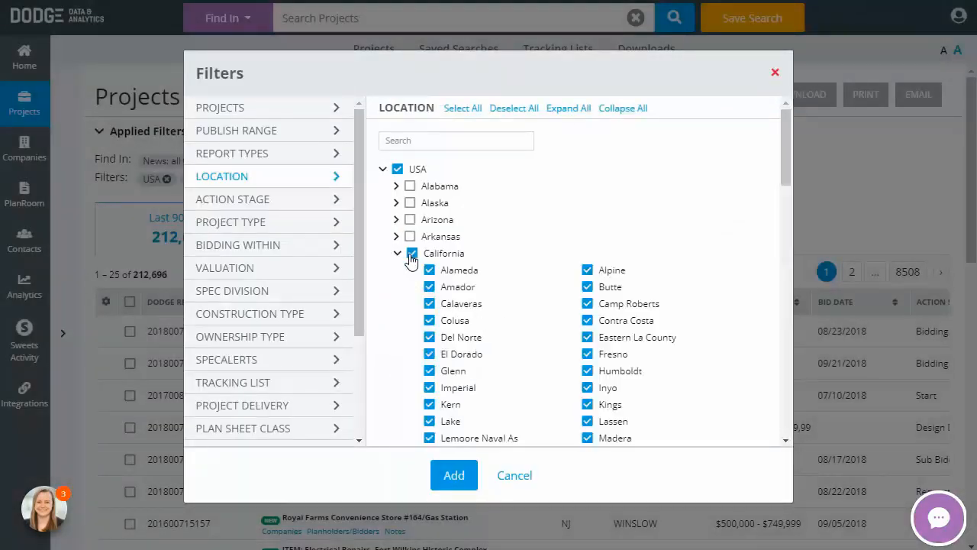
left_click(454, 475)
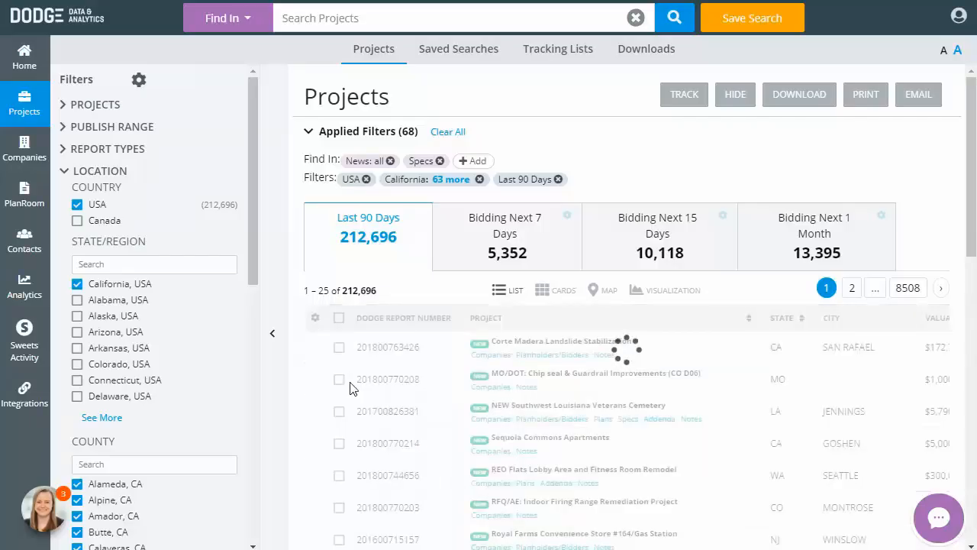
Filter projects by the Bidding/Negotiating action stage type
left_click_drag(252, 212, 264, 454)
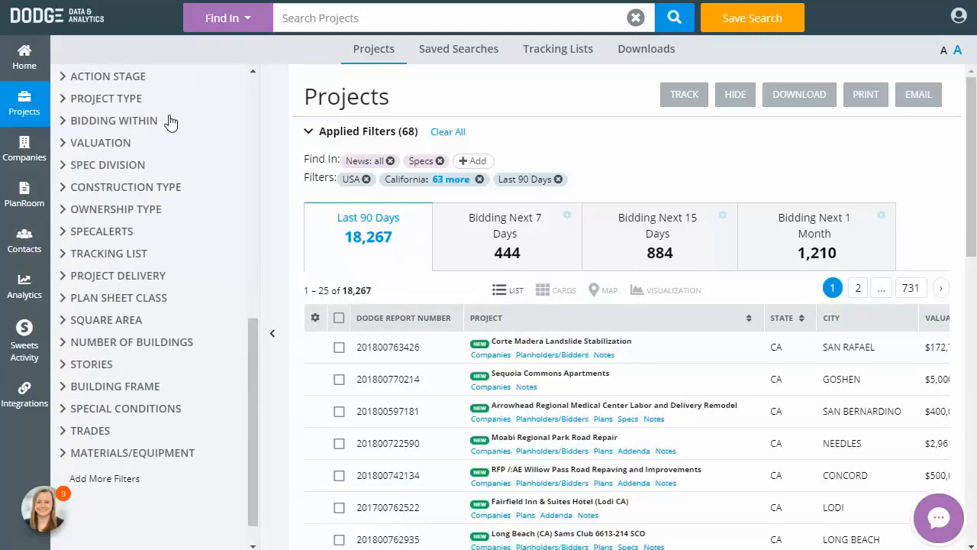
left_click(145, 76)
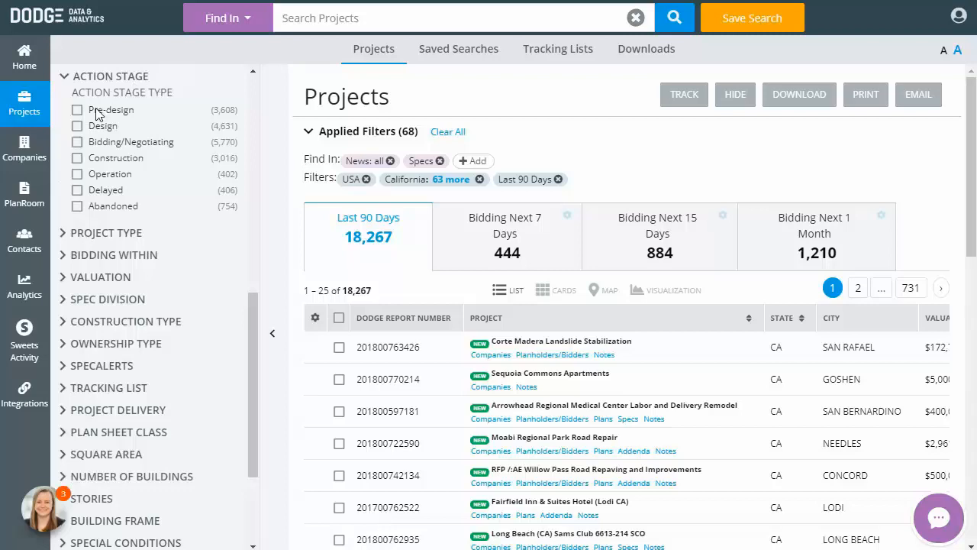
left_click(77, 143)
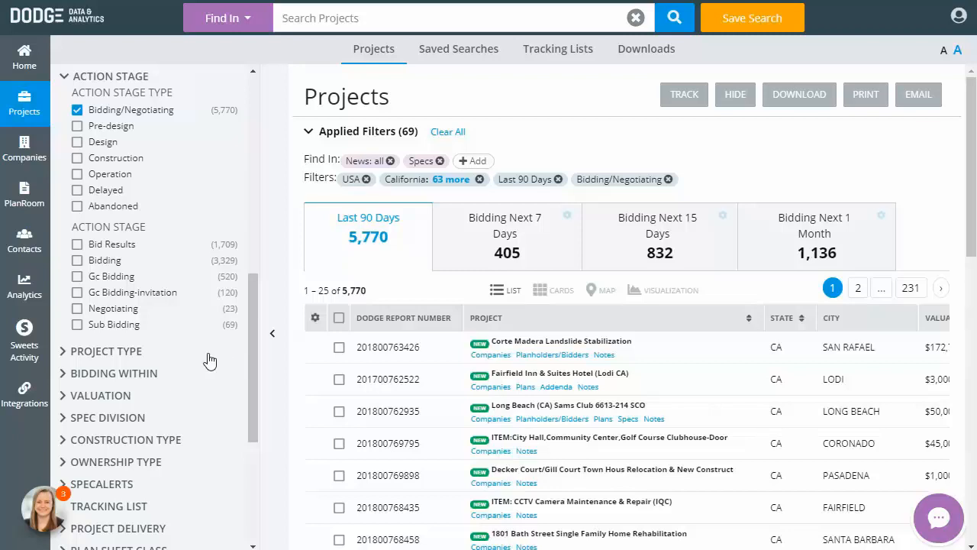
Add all General Building project types to the filters
left_click(142, 358)
scroll(147, 355, "down", 1)
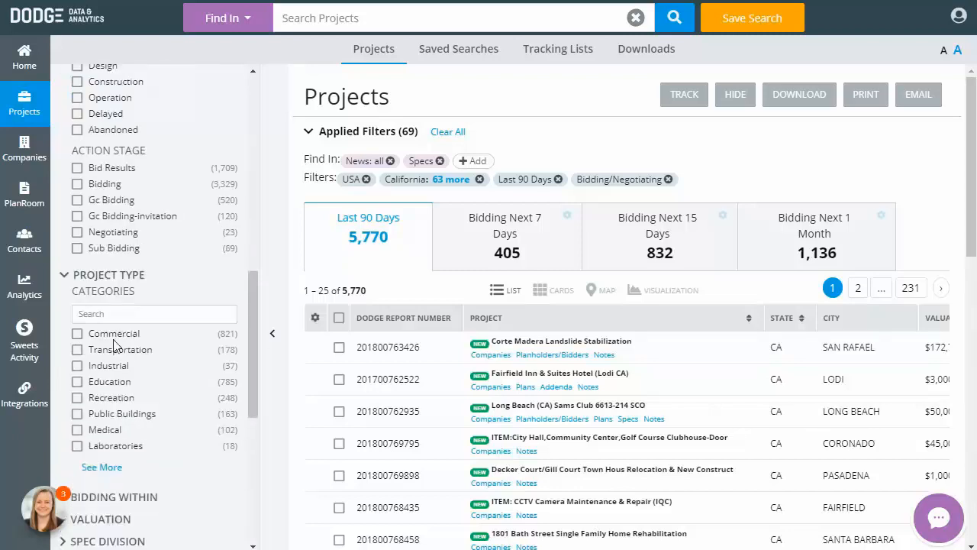
left_click(111, 469)
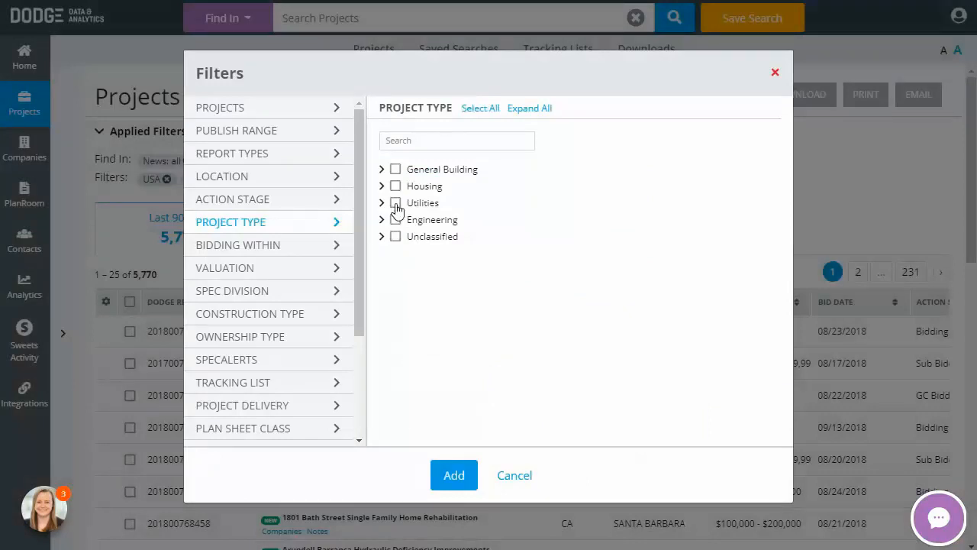
left_click(396, 170)
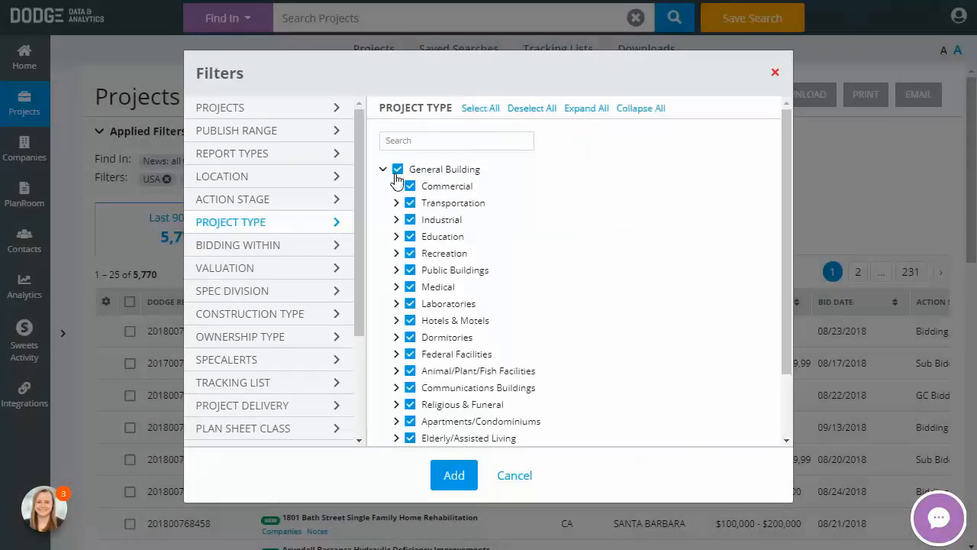
left_click(455, 476)
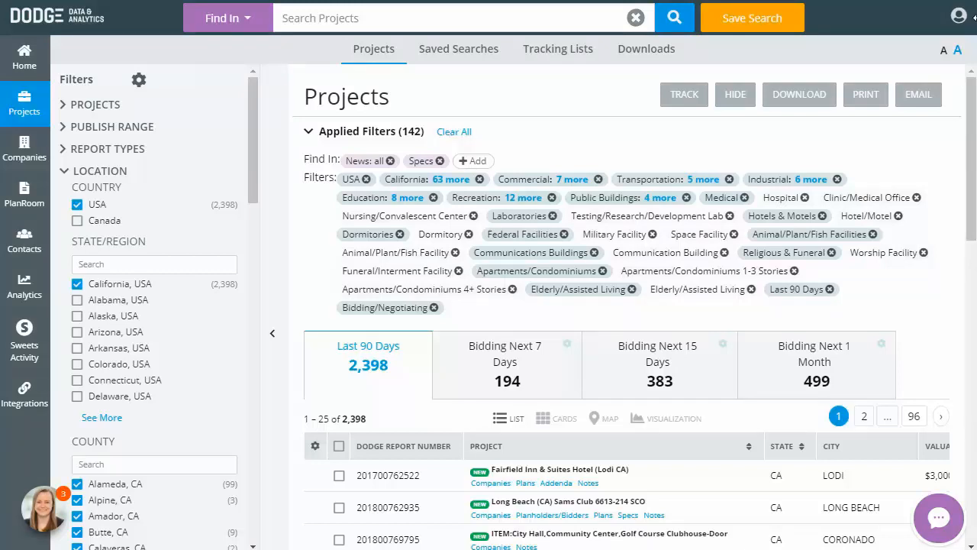
Open the save-search dialog and name the search CA bid GB
left_click(789, 24)
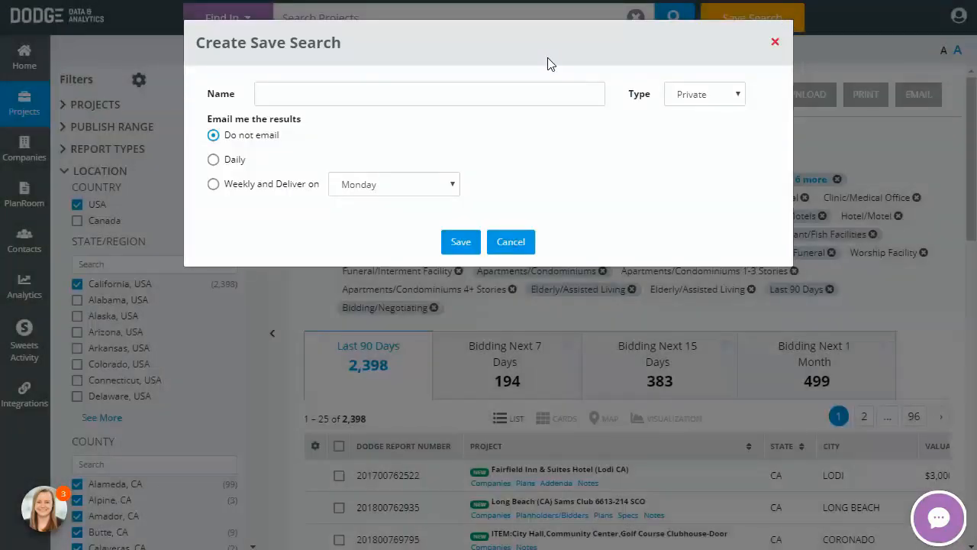
left_click(519, 97)
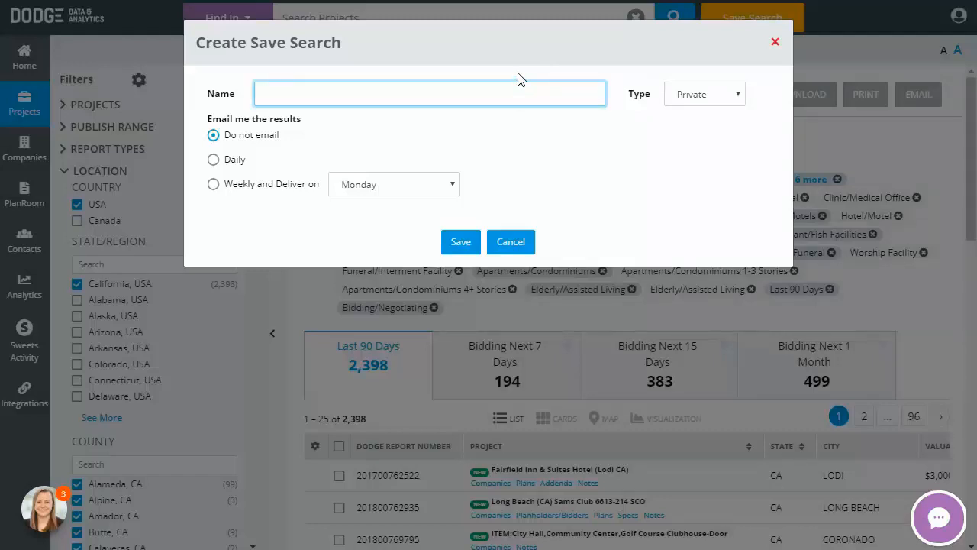
type("CA bid GB")
Schedule weekly results e-mails delivered on Wednesday using the Capsule template
left_click(215, 162)
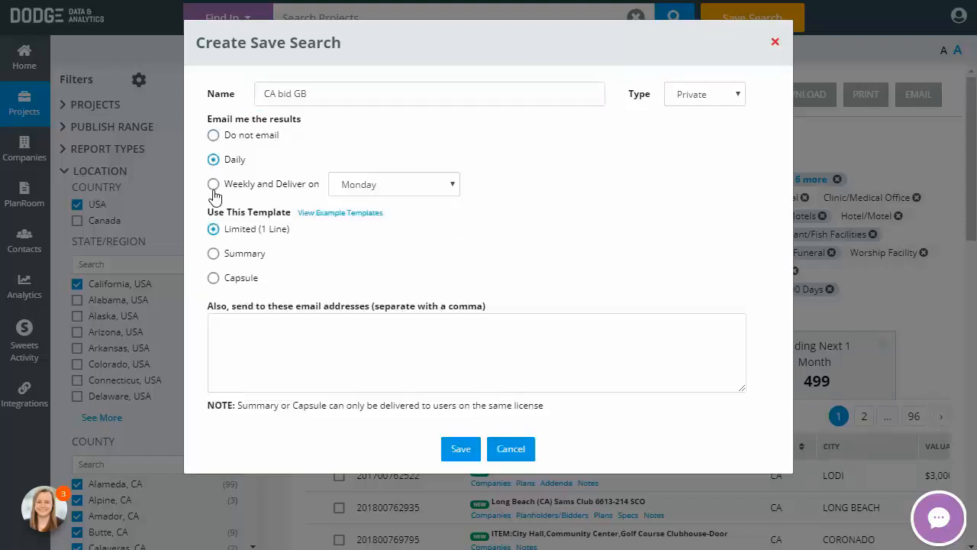
left_click(214, 188)
left_click(442, 186)
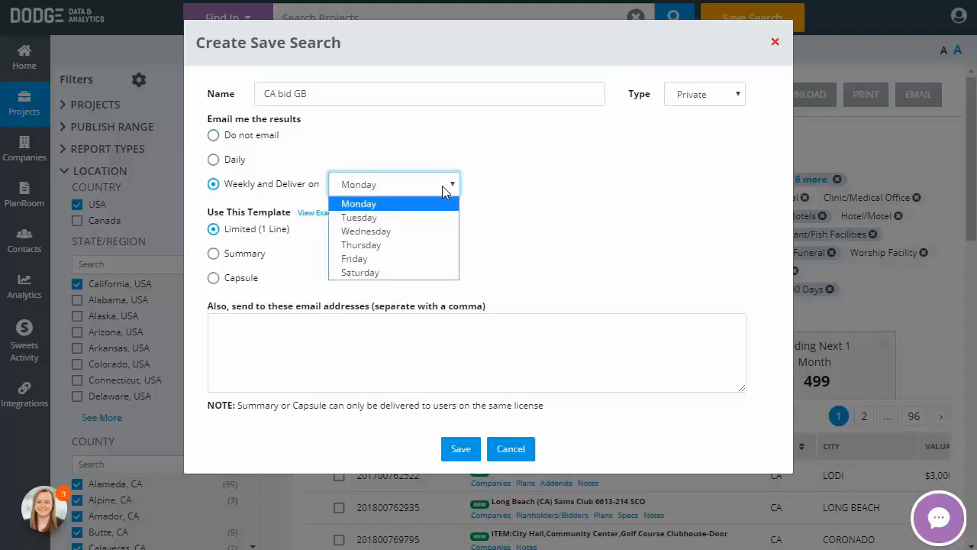
left_click(437, 231)
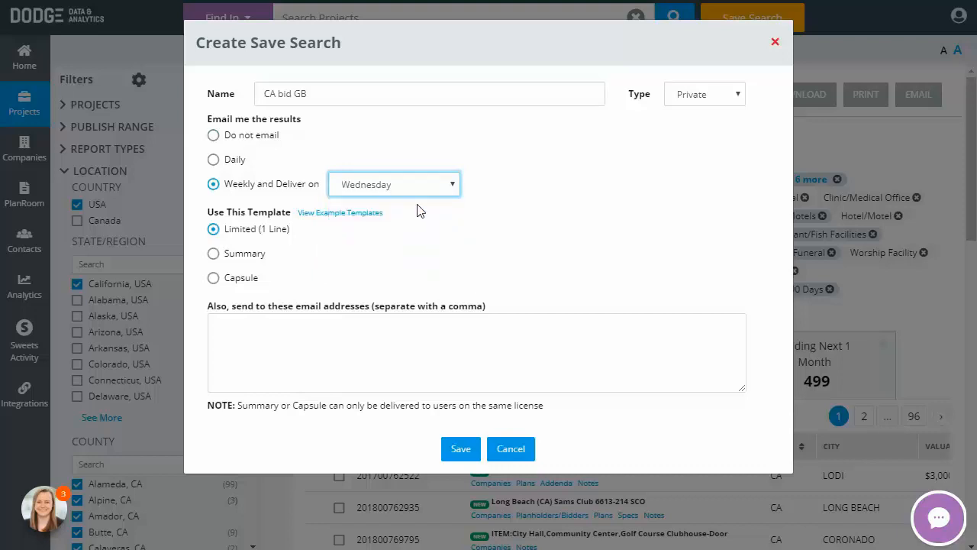
left_click(213, 255)
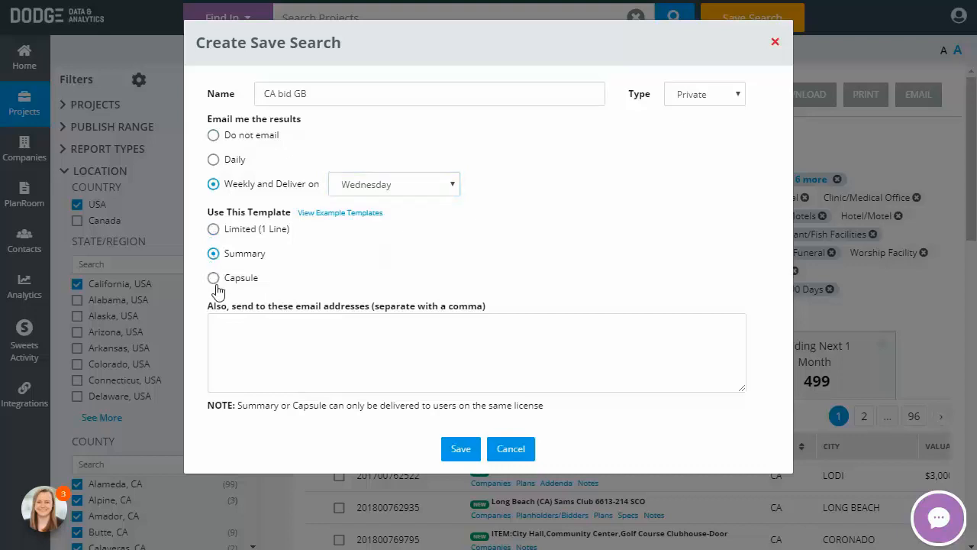
left_click(214, 280)
Add two additional recipient e-mail addresses, separated by a comma, and save the search
left_click(246, 351)
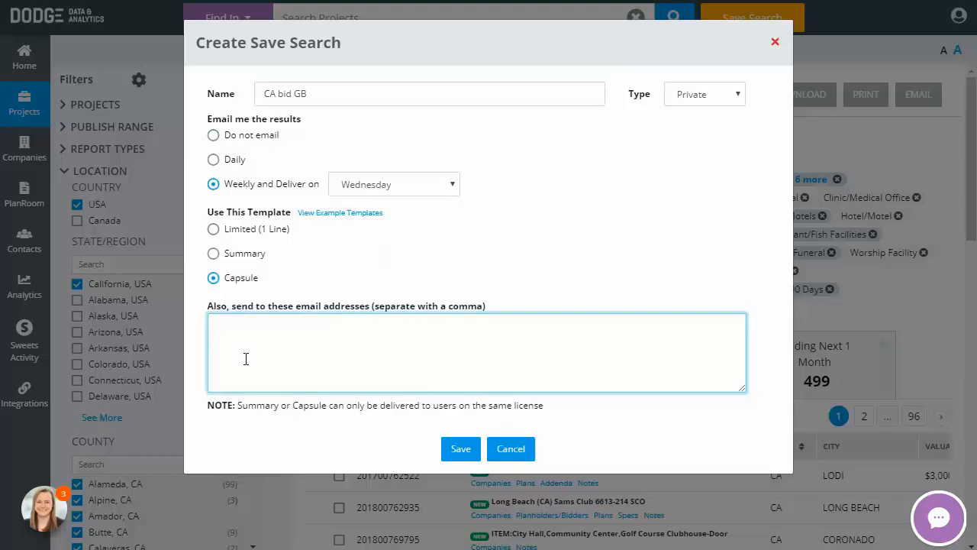
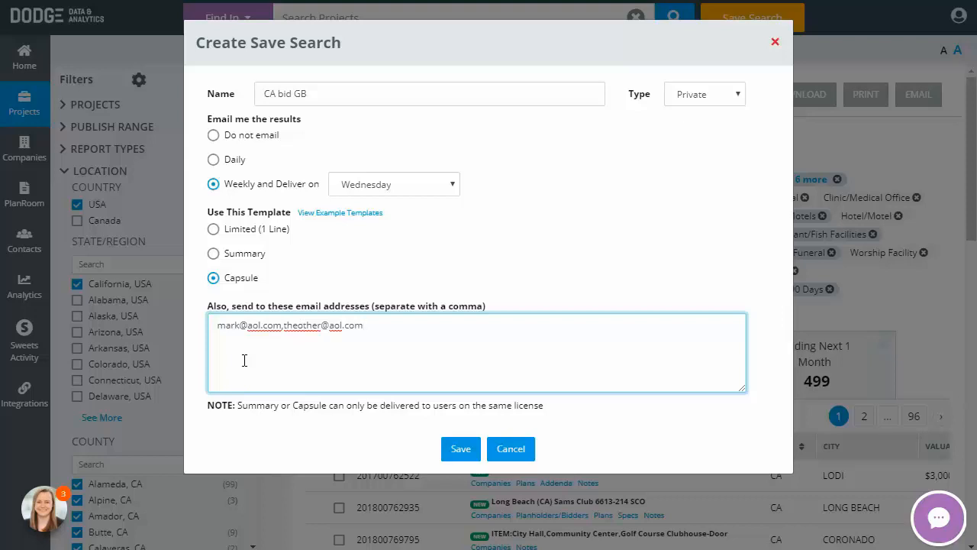
left_click(461, 450)
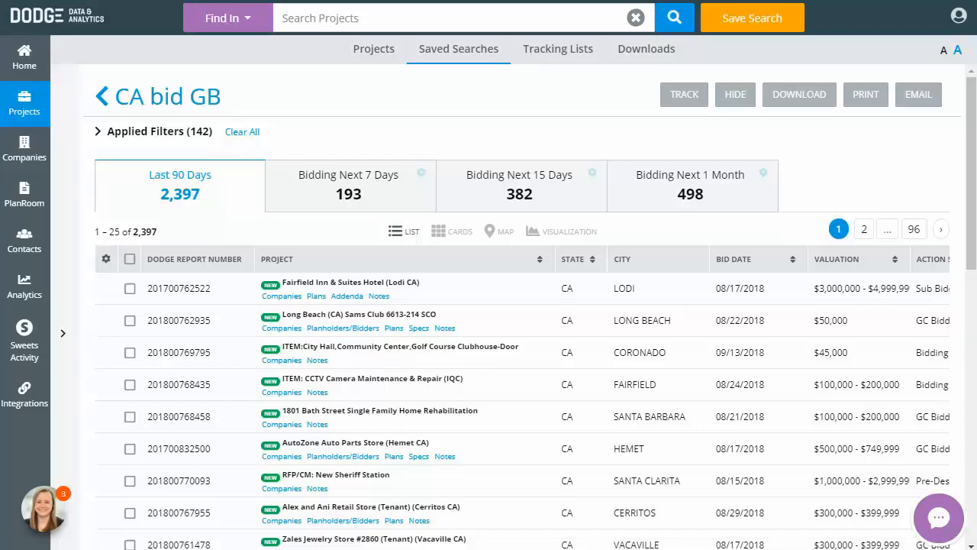
Switch to projects bidding in the next 7 days and review the list's column options
left_click(387, 194)
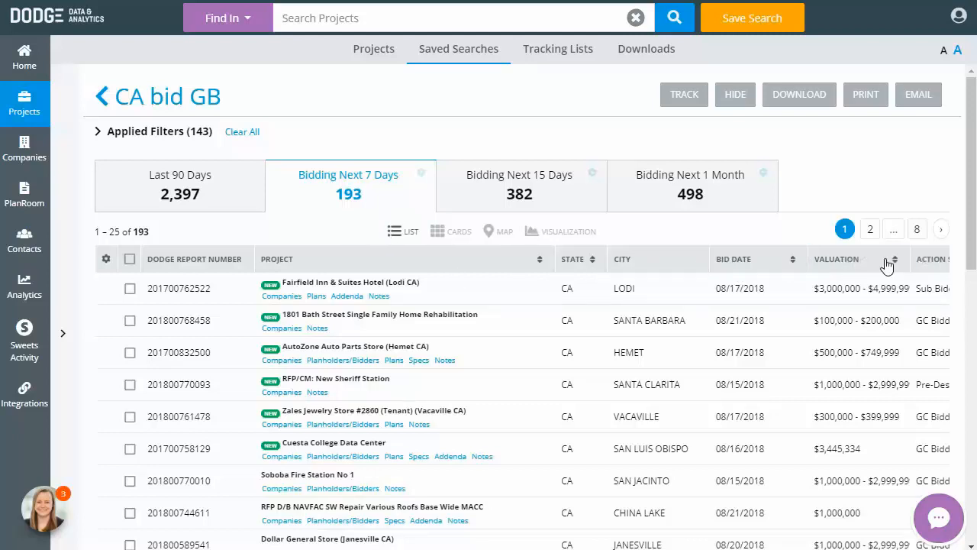
left_click(106, 260)
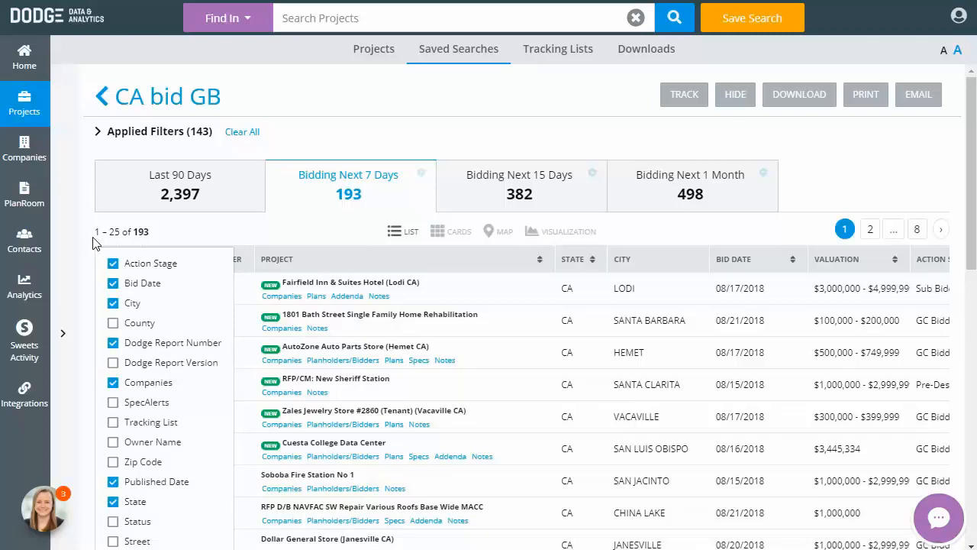
left_click(175, 241)
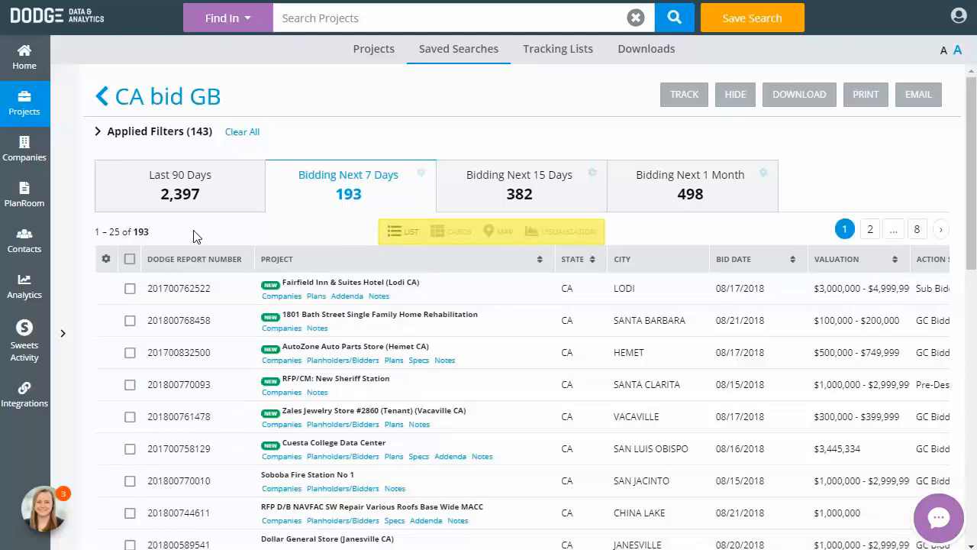
View the results as cards and then on a map, zooming into Southern California
left_click(458, 236)
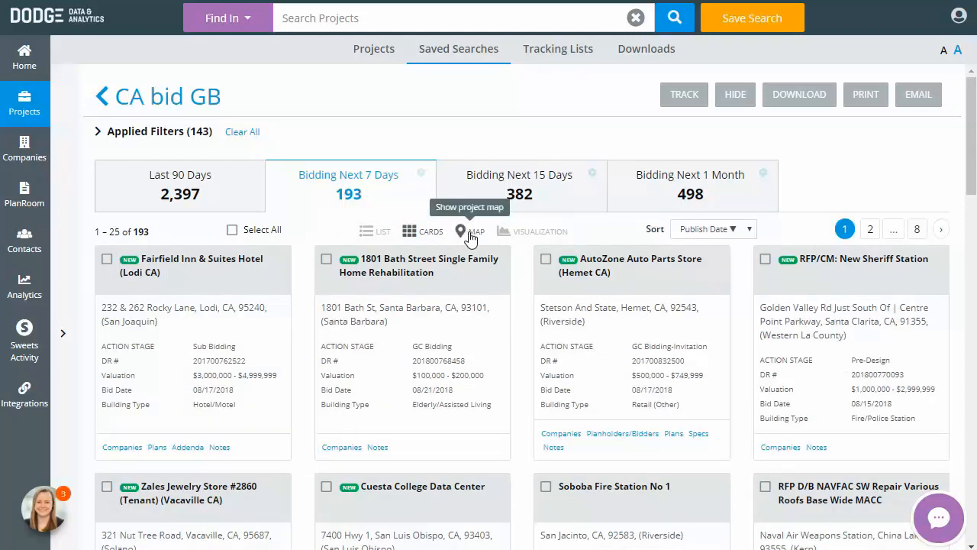
left_click(469, 233)
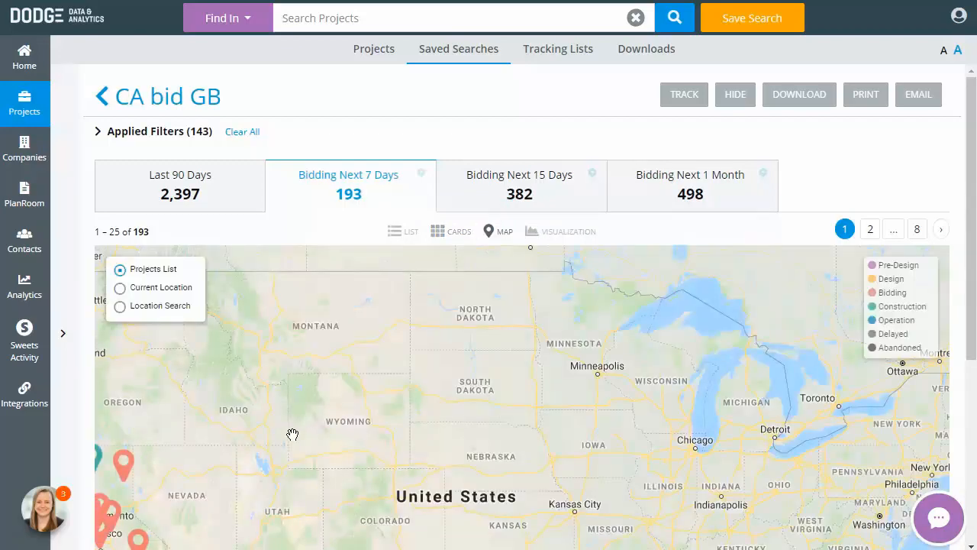
scroll(313, 410, "up", 2)
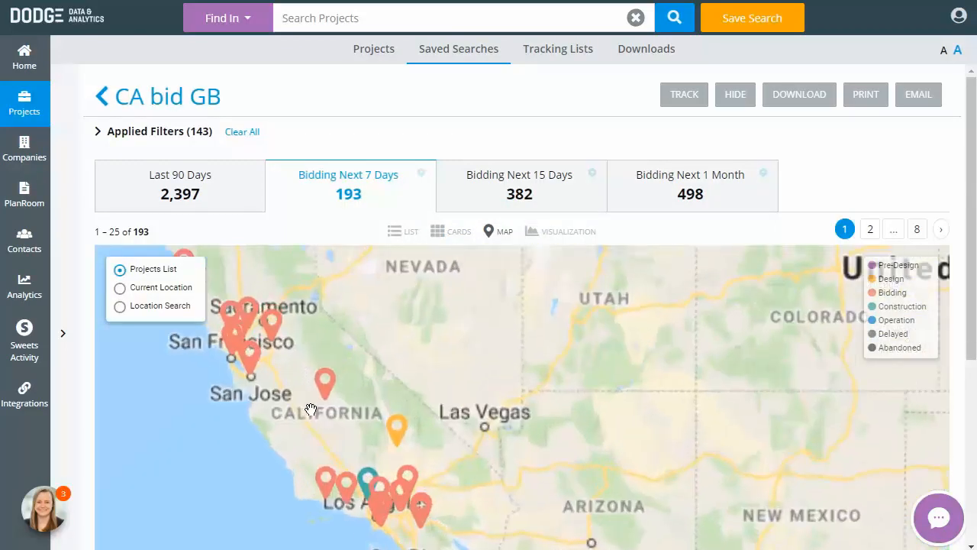
left_click_drag(388, 458, 297, 275)
scroll(358, 380, "up", 1)
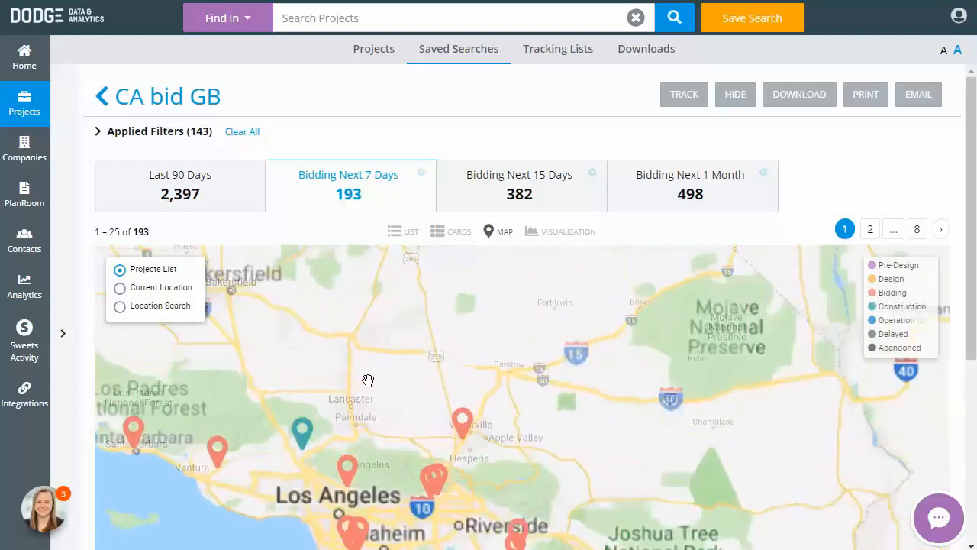
left_click_drag(375, 372, 400, 298)
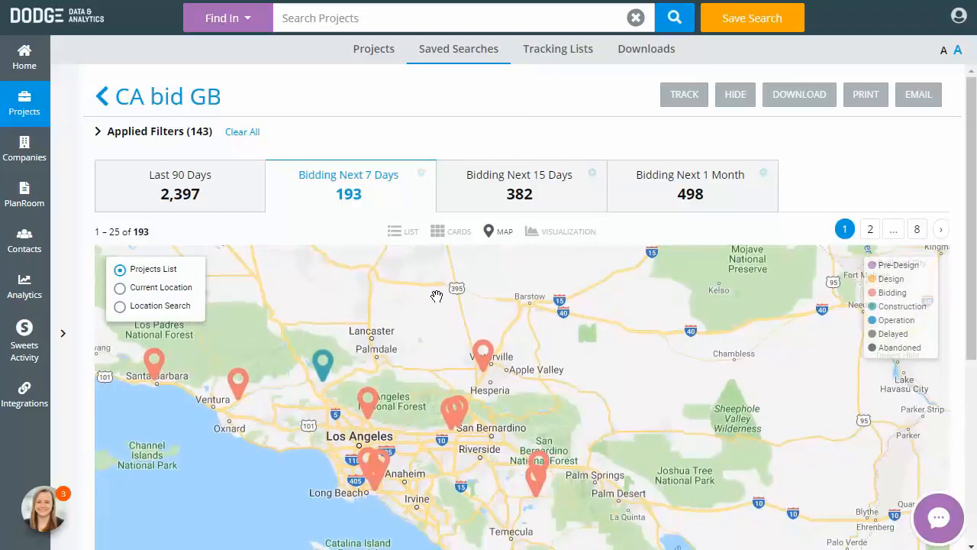
Show the visualization charts and filter by the largest Construction Type chart segment
left_click(572, 232)
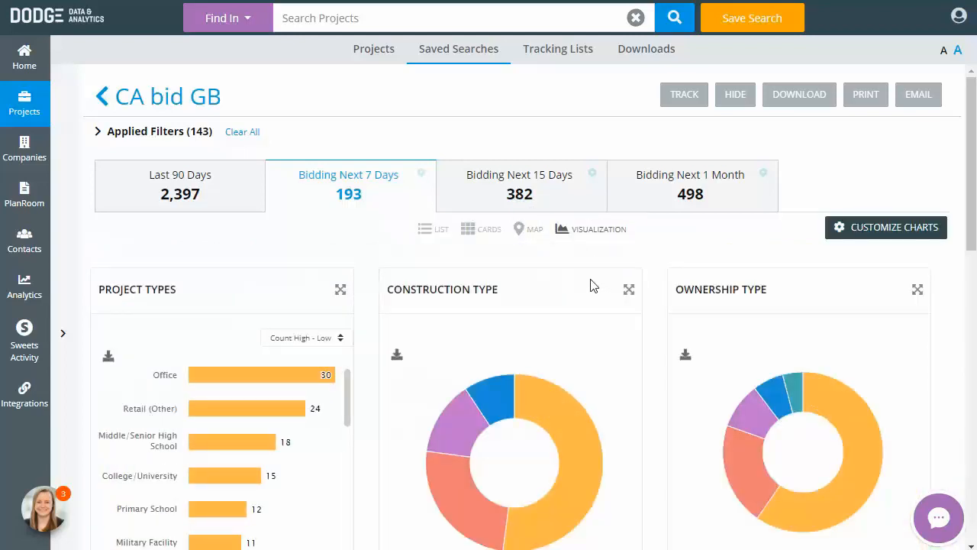
left_click(469, 426)
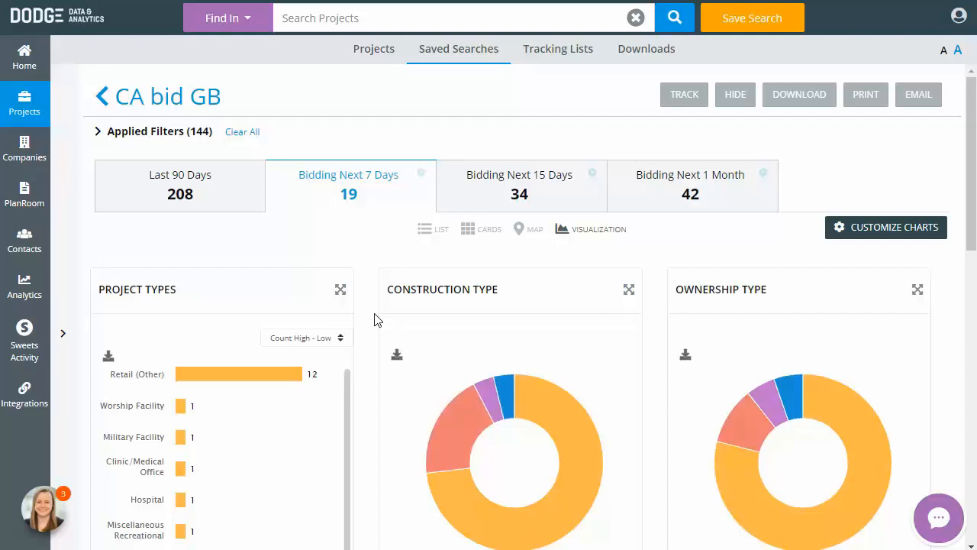
left_click(62, 332)
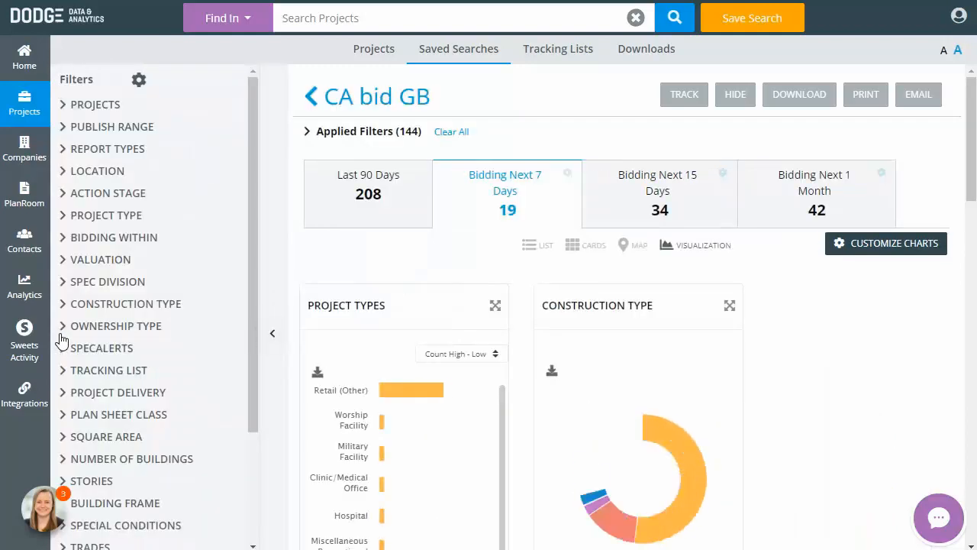
left_click(274, 339)
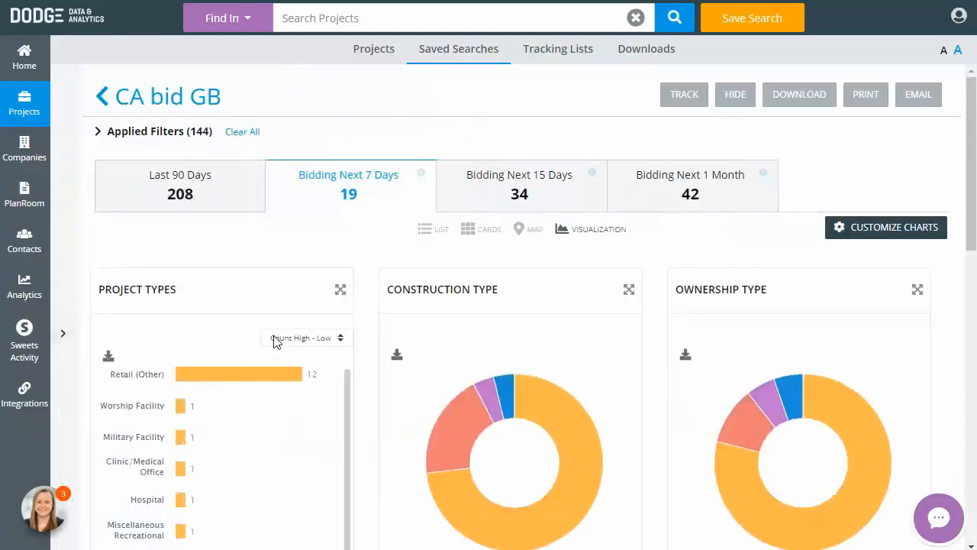
Examine the Project Types chart's sort options, download control and expanded view
left_click(333, 339)
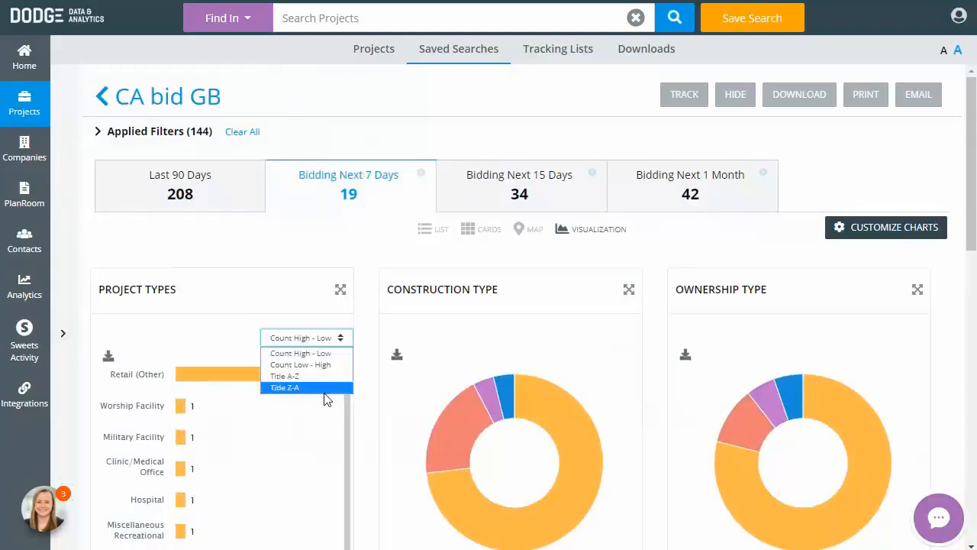
left_click(107, 357)
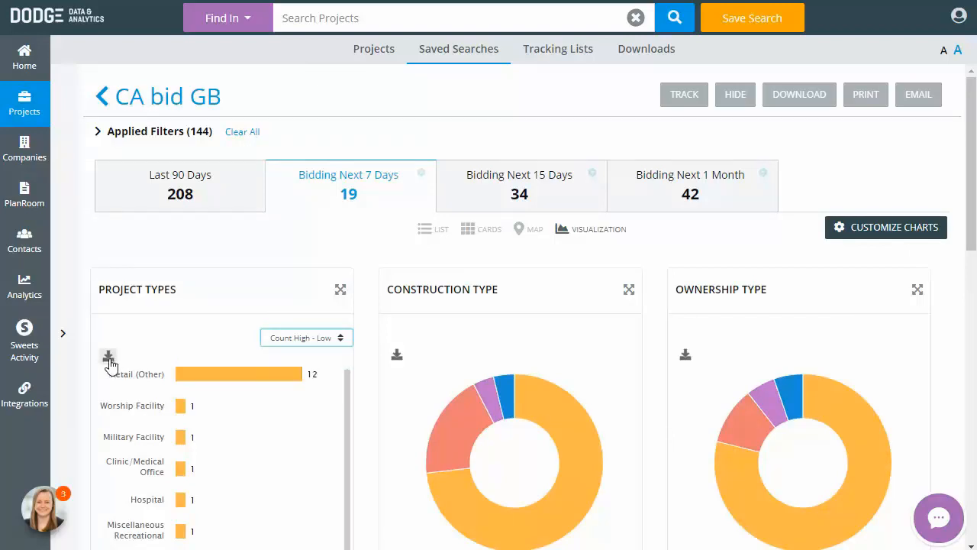
left_click(108, 357)
left_click(341, 291)
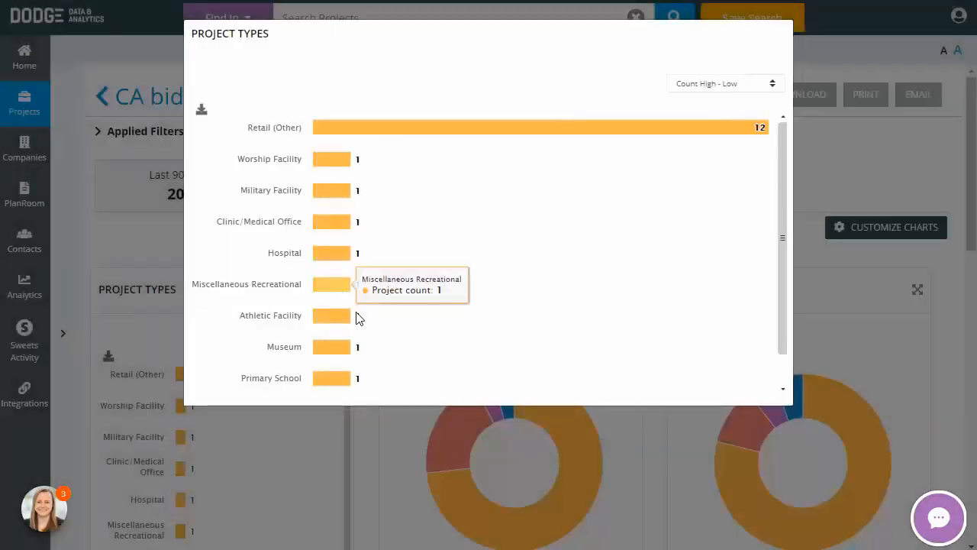
left_click(375, 443)
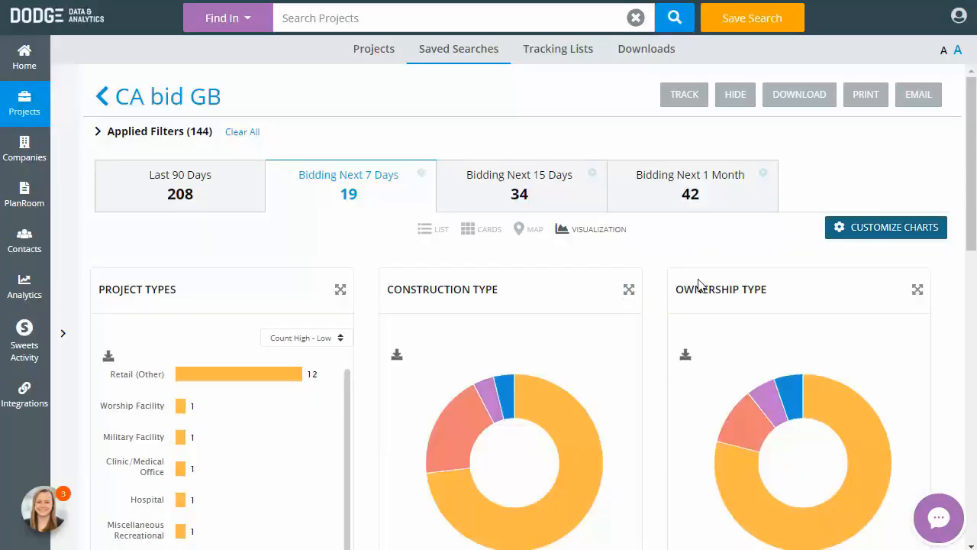
Review the chart customization options without changes and return to the list view
left_click(918, 229)
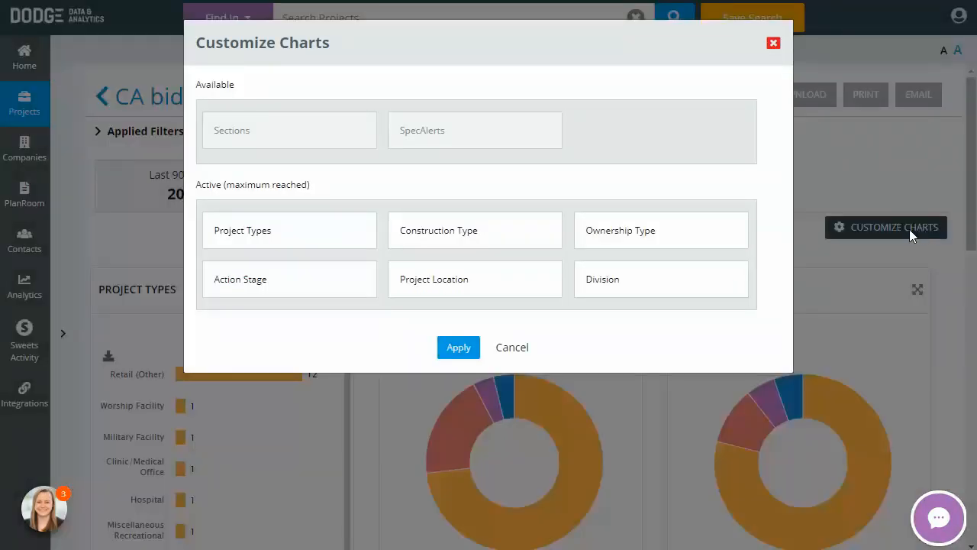
left_click(514, 350)
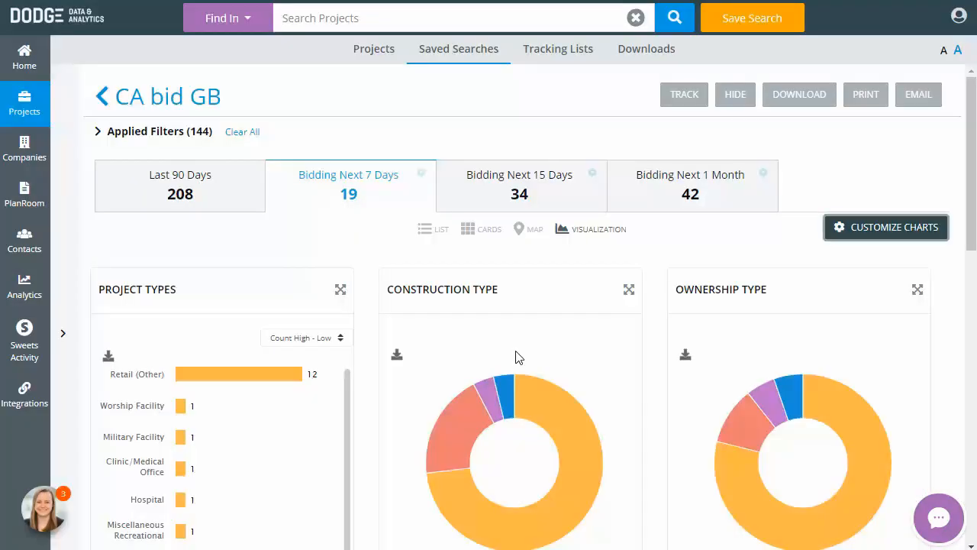
left_click(440, 234)
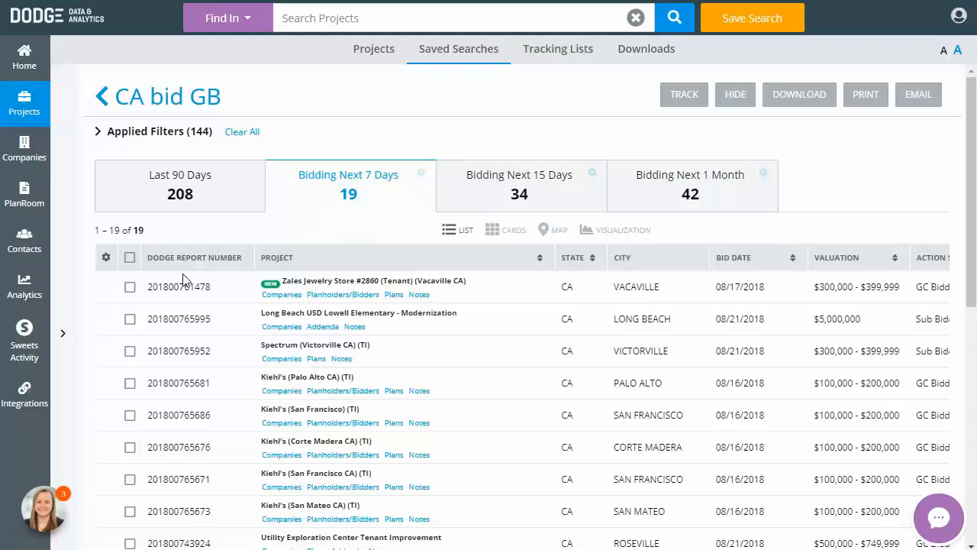
Select the first, second and sixth projects in the results list
left_click(130, 286)
left_click(130, 318)
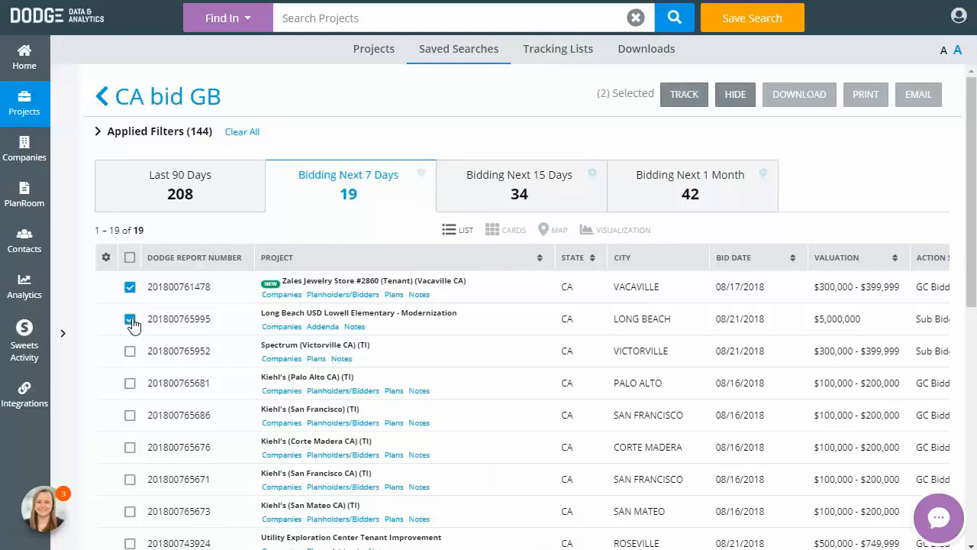
left_click(132, 450)
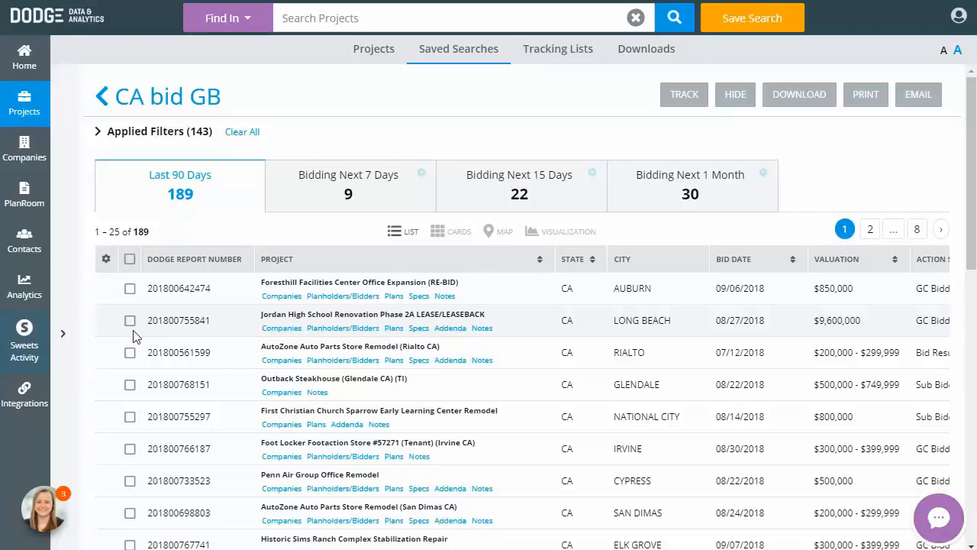
Open the Jordan High School Renovation Phase 2A LEASE/LEASEBACK project and expand its Key Contacts section
left_click(298, 315)
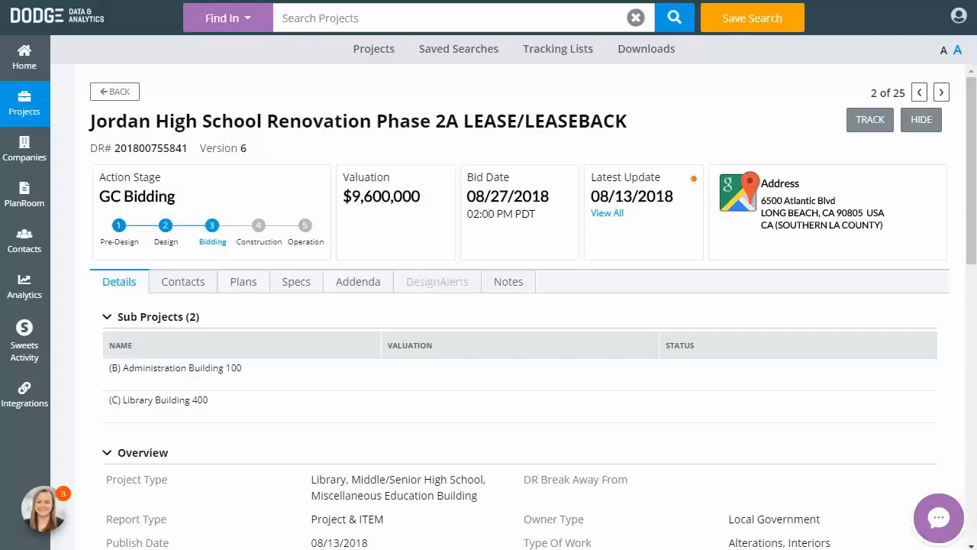
left_click(106, 318)
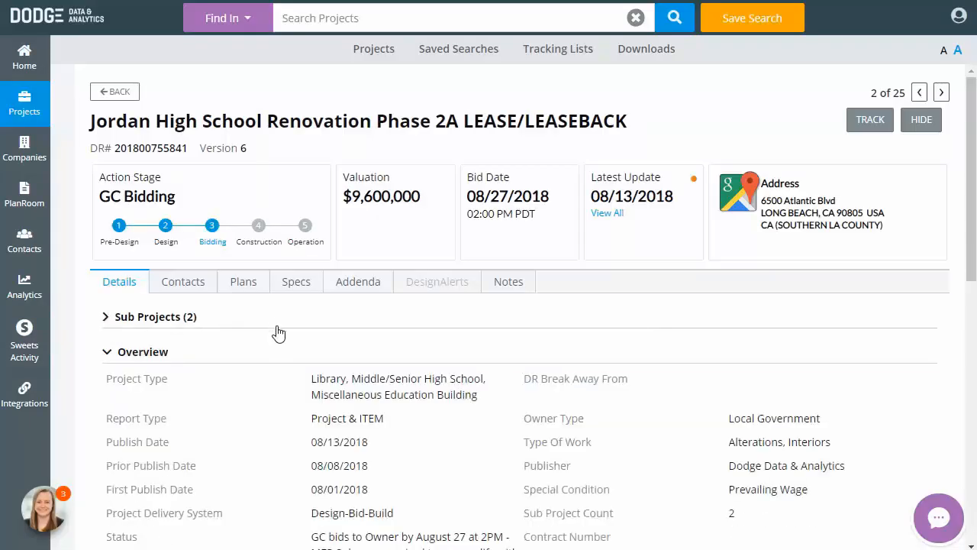
scroll(279, 334, "down", 1)
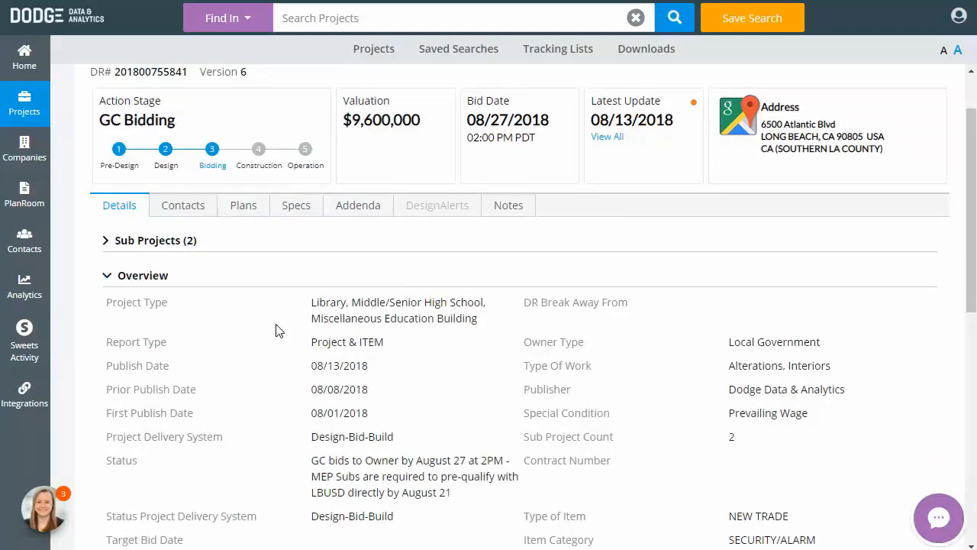
left_click(154, 279)
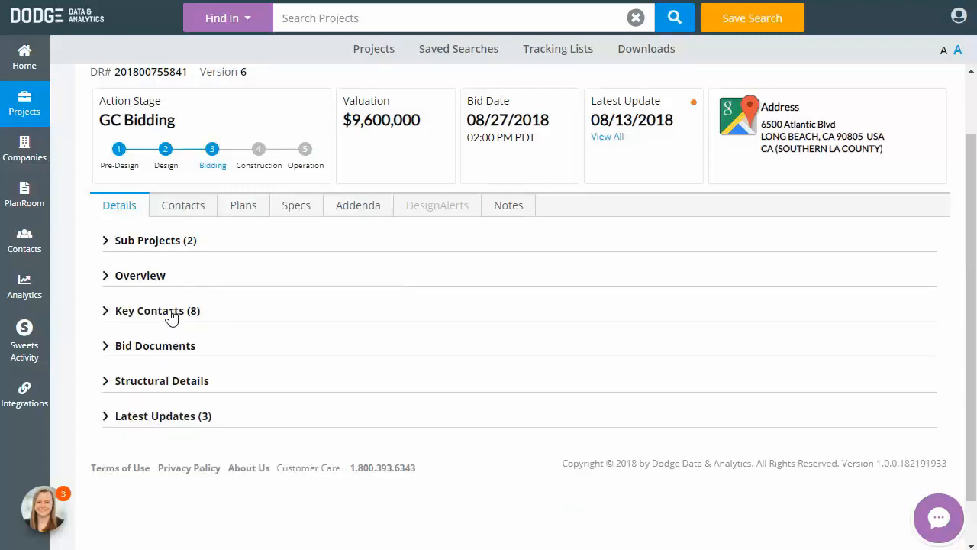
left_click(171, 313)
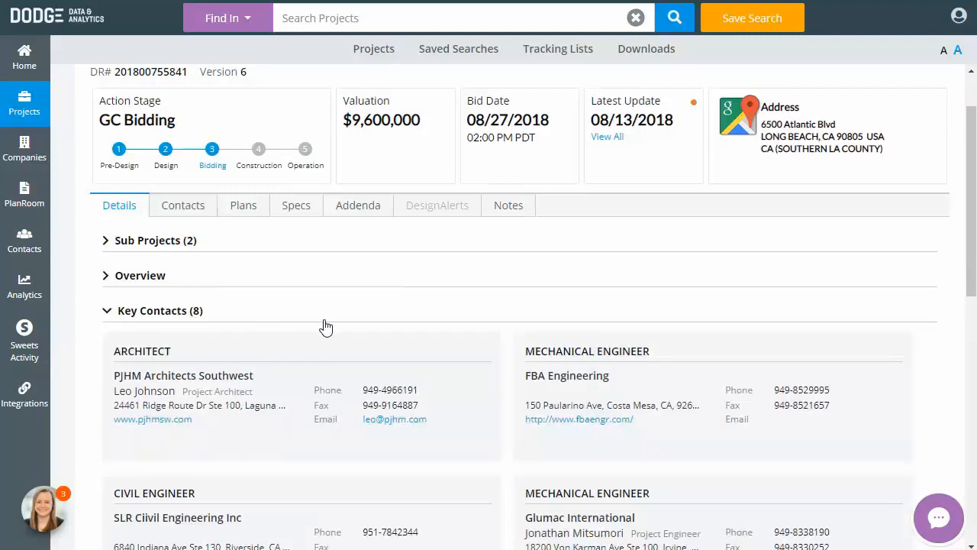
Collapse the Key Contacts section, then expand and collapse the Bid Documents section to review it
scroll(326, 327, "down", 1)
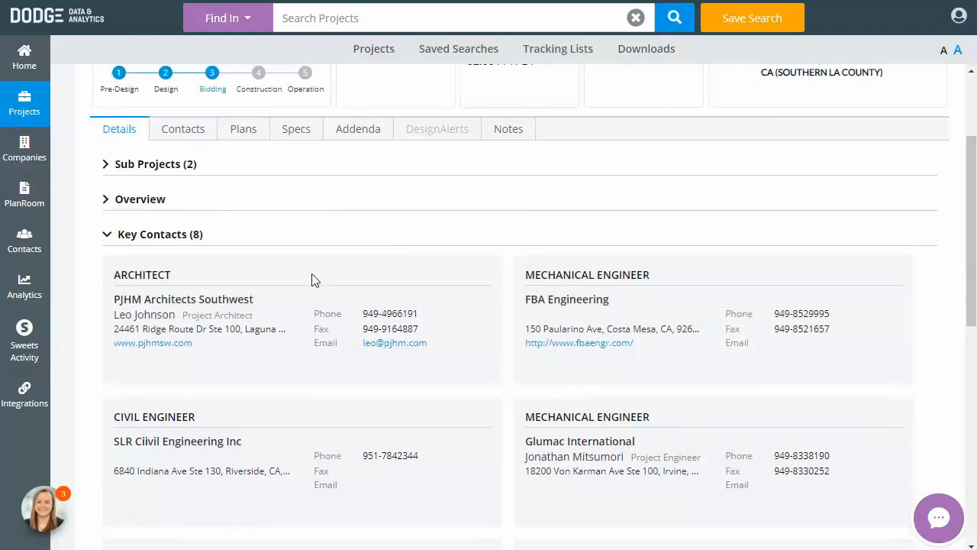
left_click(184, 236)
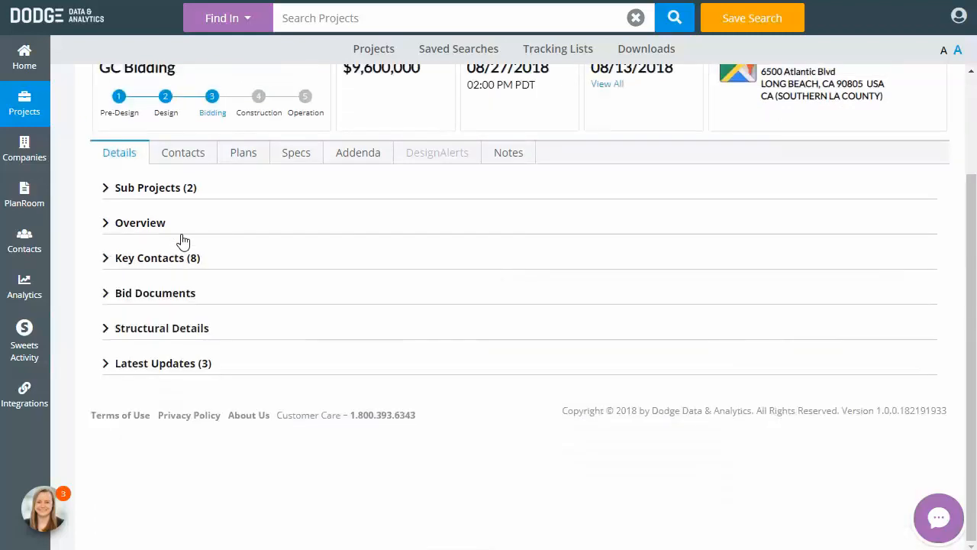
left_click(169, 296)
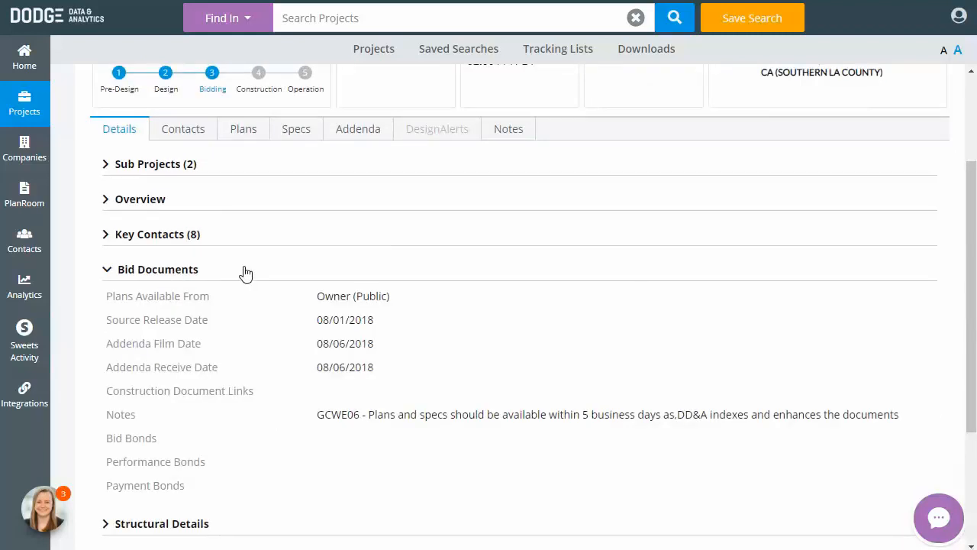
left_click(188, 271)
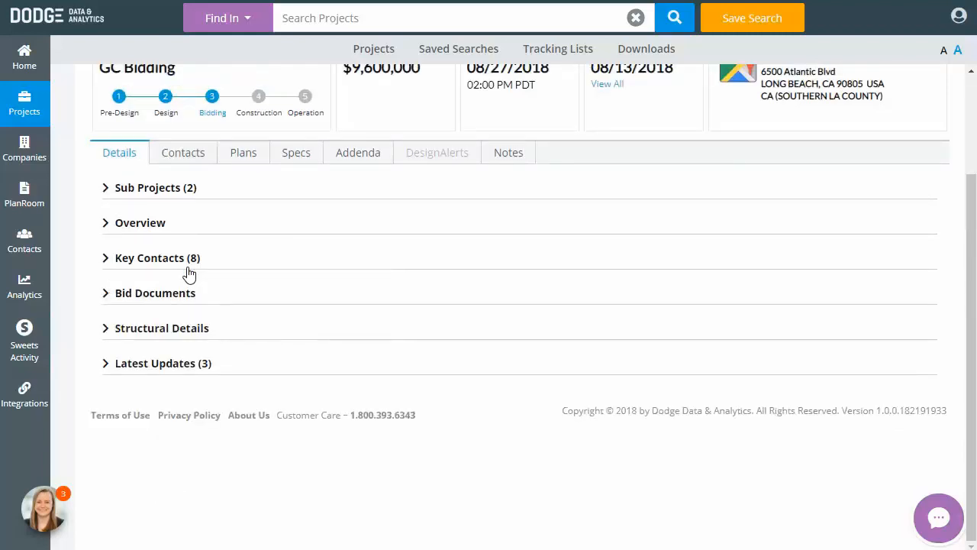
Review the project's contact companies and its Planholders/Bidders list
left_click(196, 156)
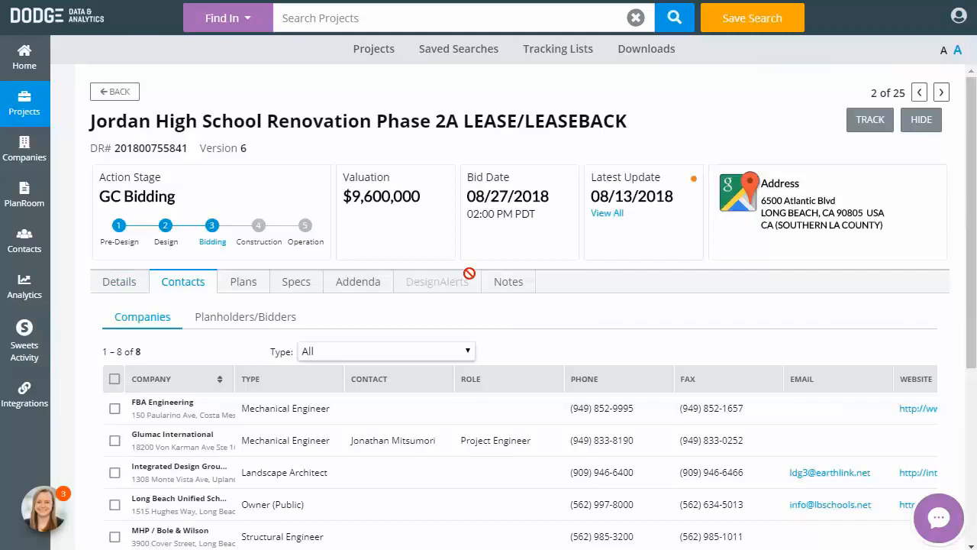
scroll(470, 275, "down", 1)
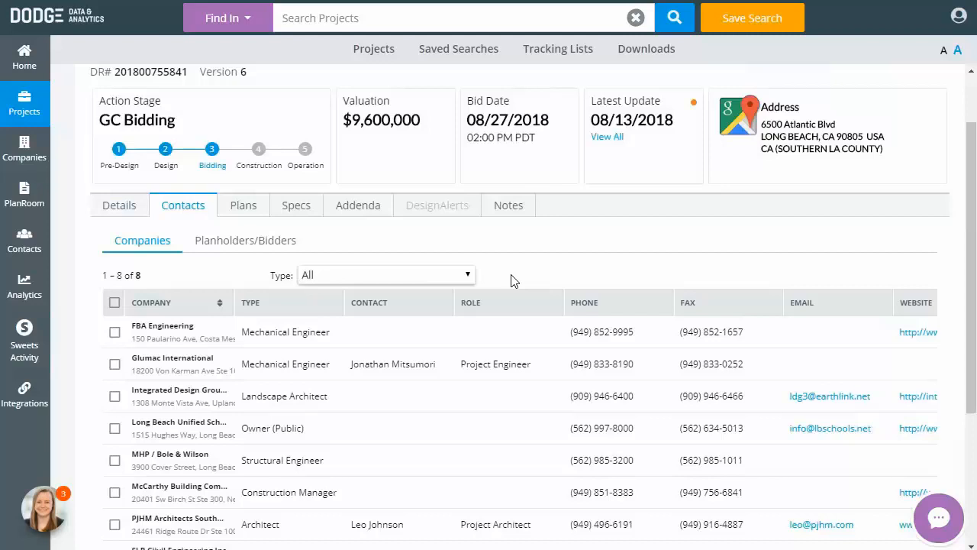
left_click(265, 242)
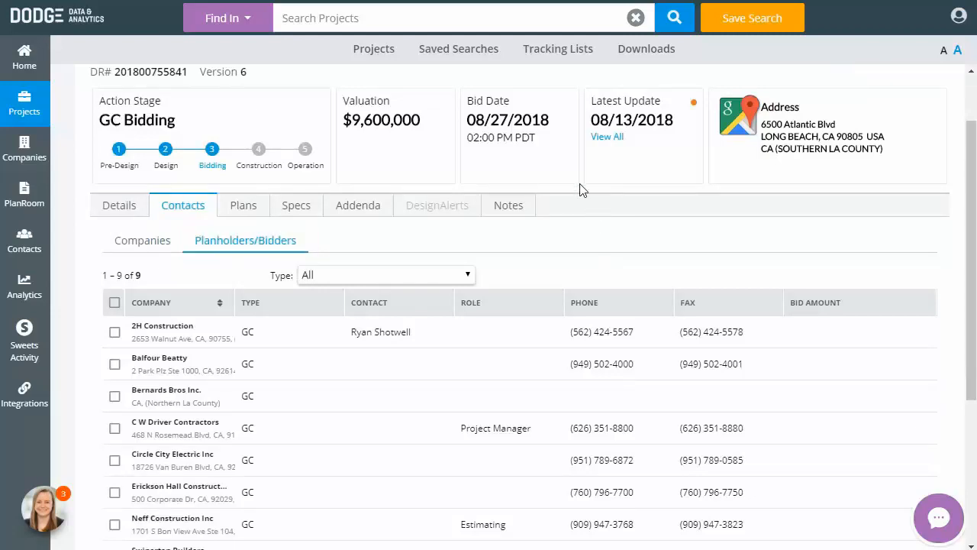
Open the project's plans and select the whole Title Sheet group of plan sheets
left_click(252, 210)
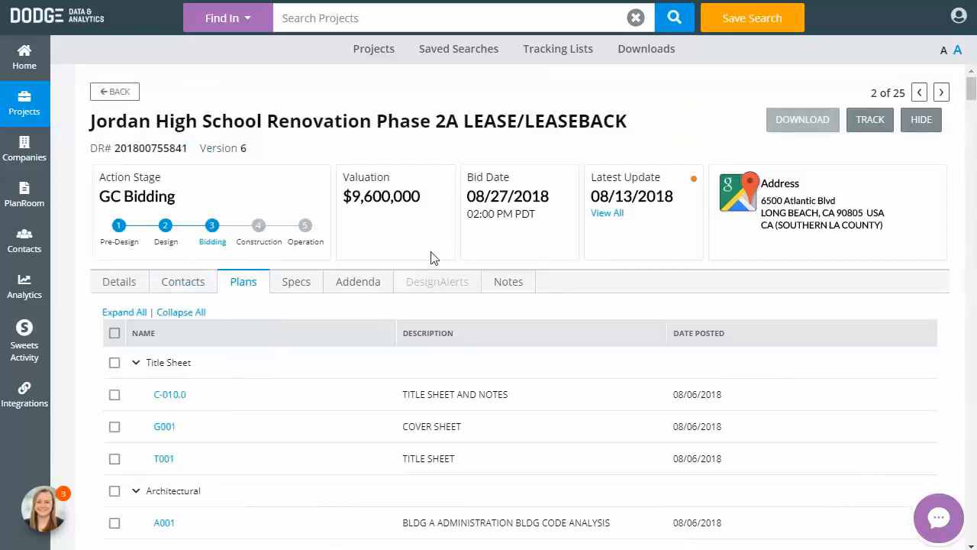
scroll(432, 257, "down", 2)
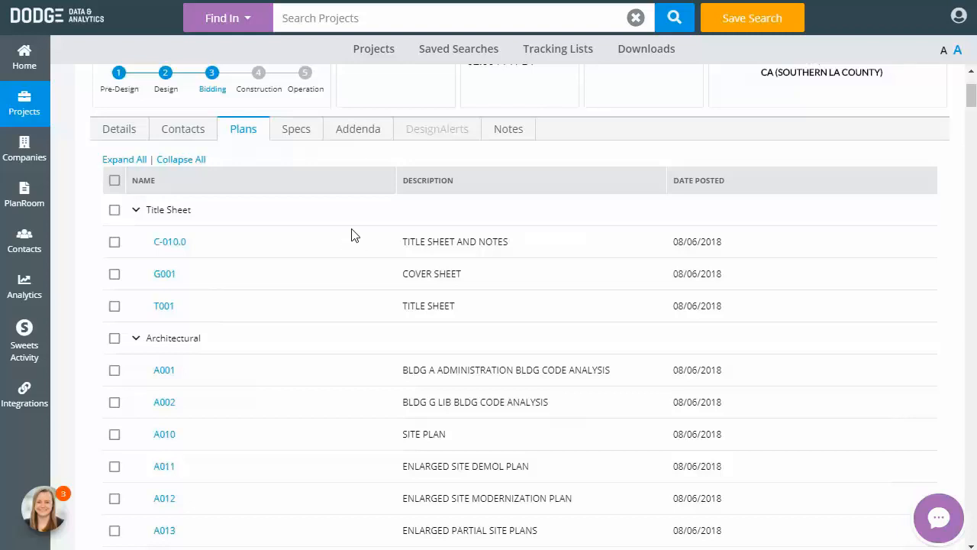
scroll(354, 234, "up", 2)
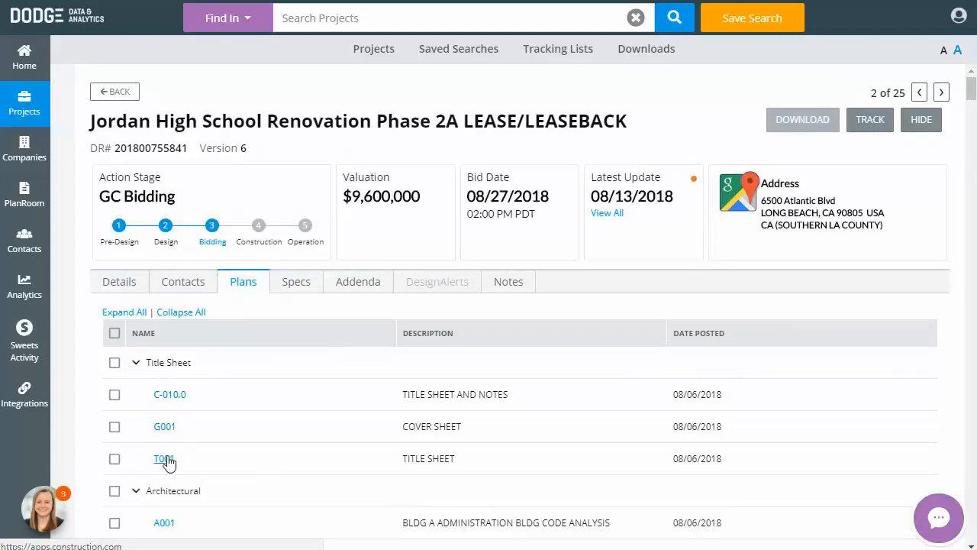
left_click(113, 364)
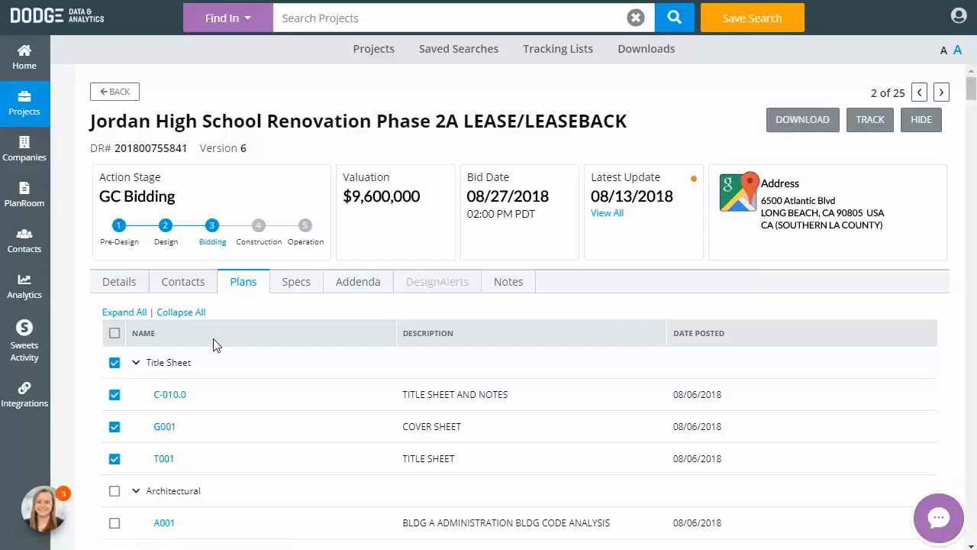
Browse the project's Specs, Addenda and Notes sections
left_click(306, 291)
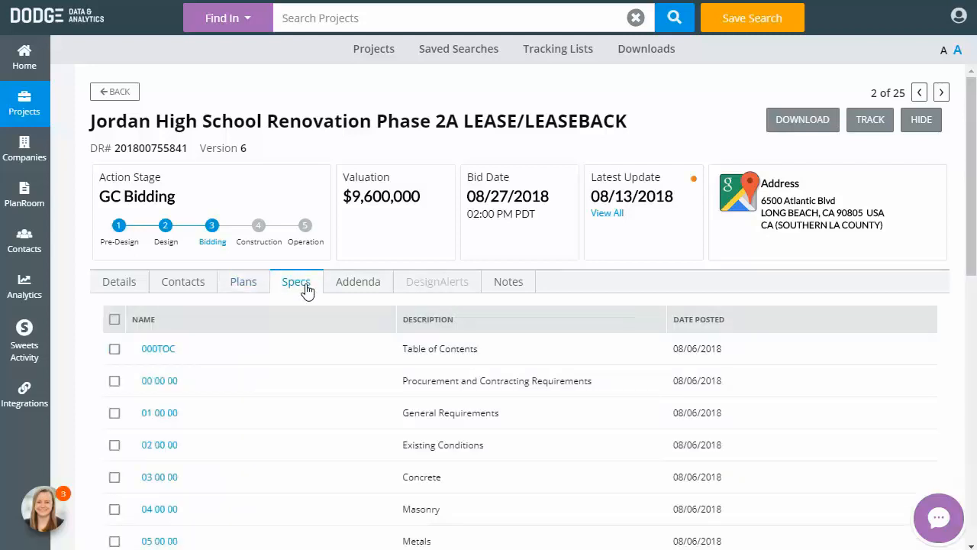
left_click(354, 290)
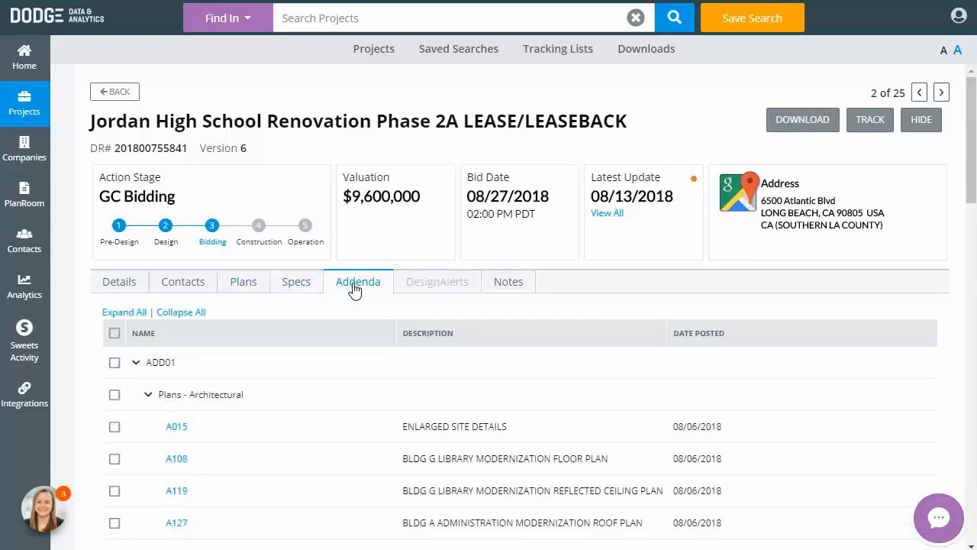
left_click(517, 289)
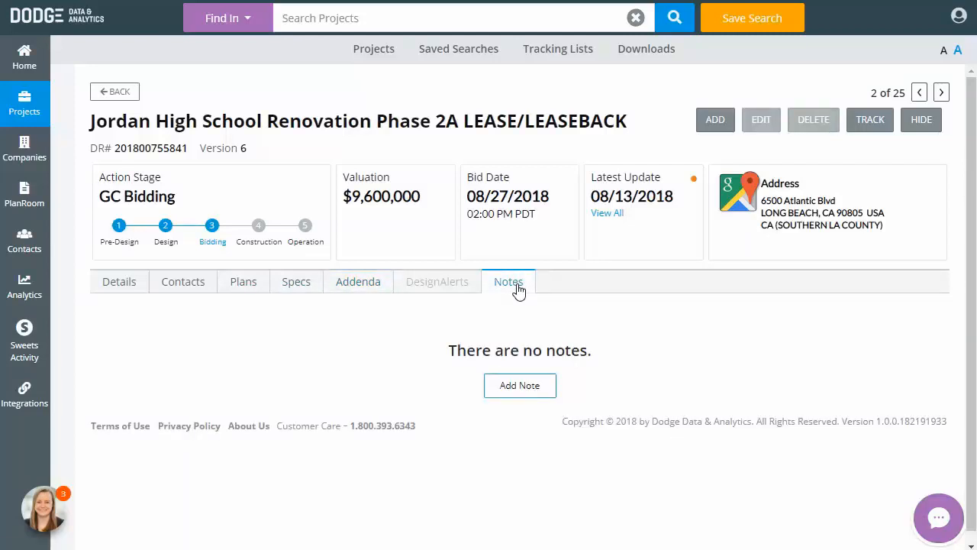
Add a private note reading "left vm for owner" to the project and save it
left_click(543, 392)
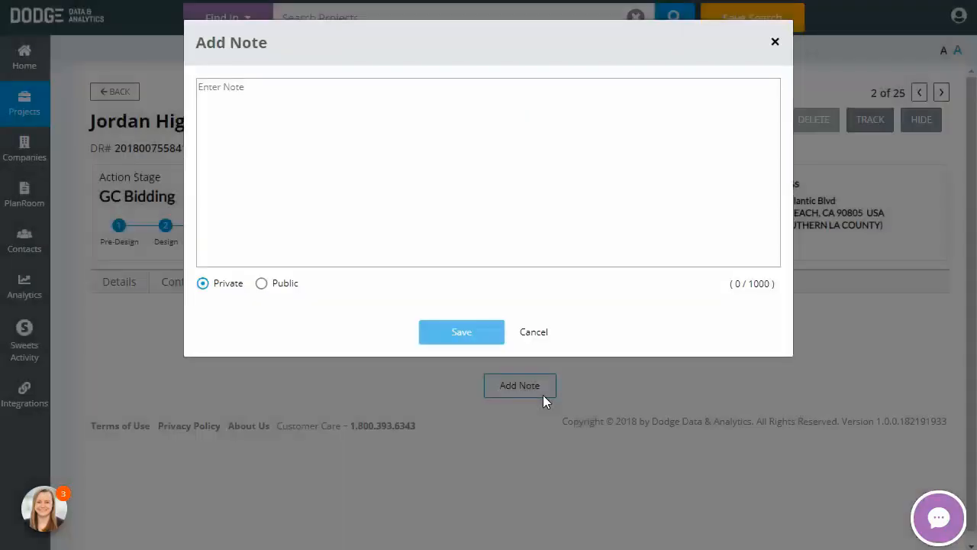
left_click(664, 168)
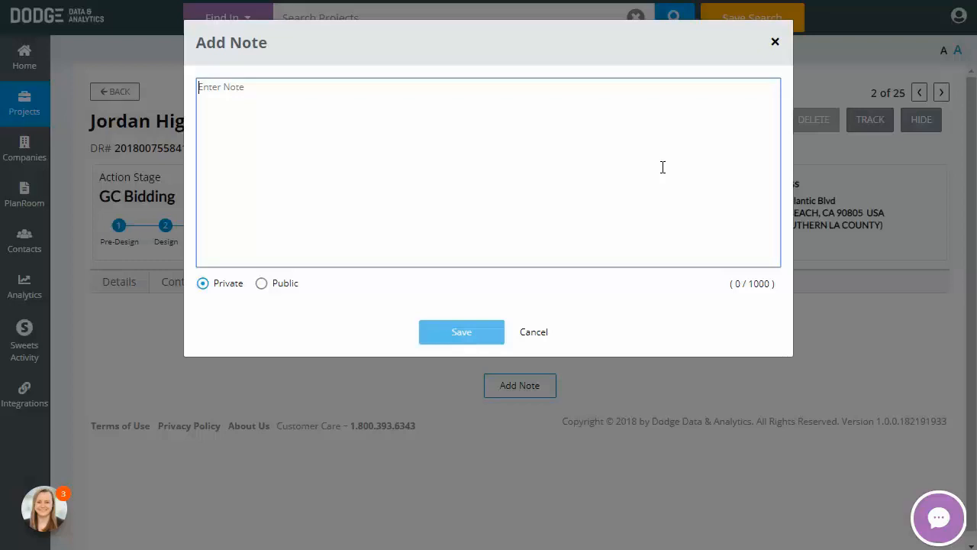
type("left vm for owner")
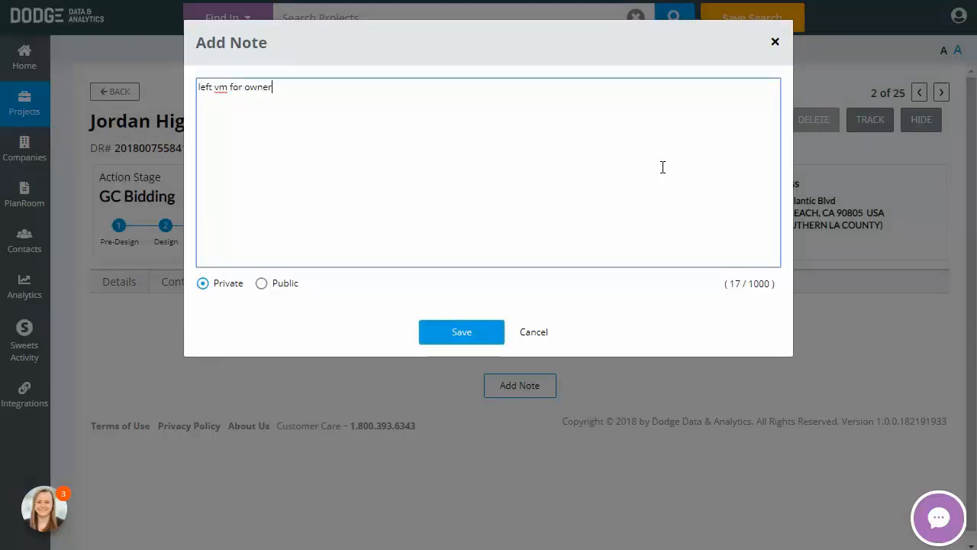
left_click(462, 332)
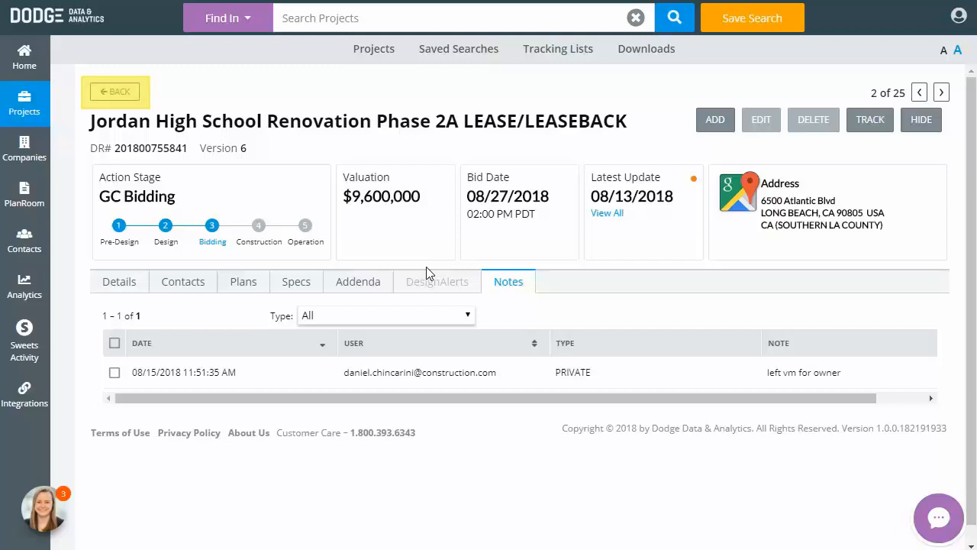
Return to the CA bid GB saved search results and open the welcome progress panel
left_click(112, 92)
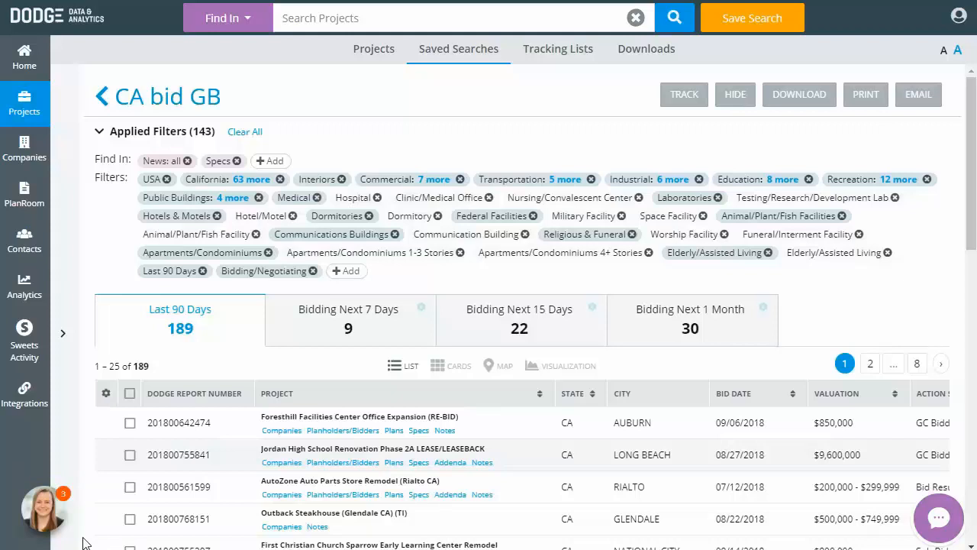
left_click(47, 512)
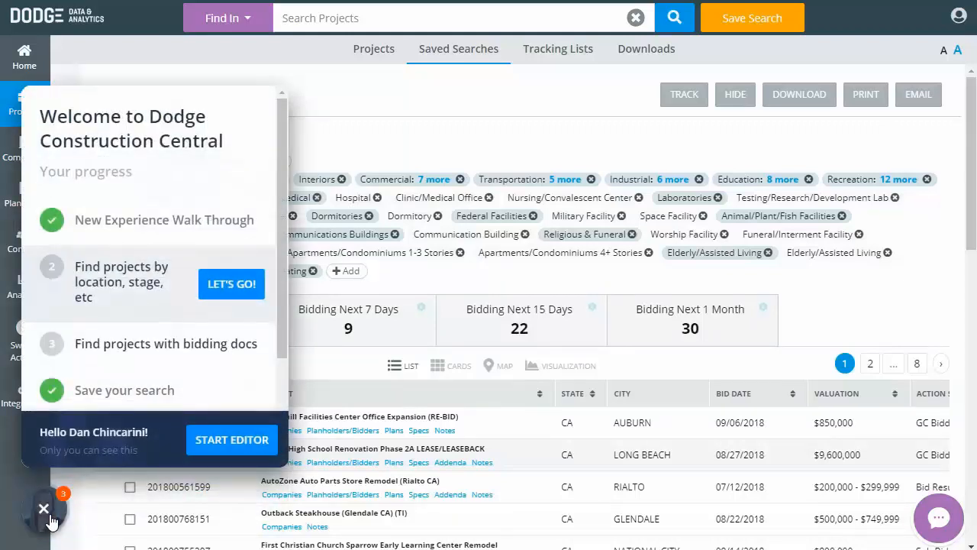